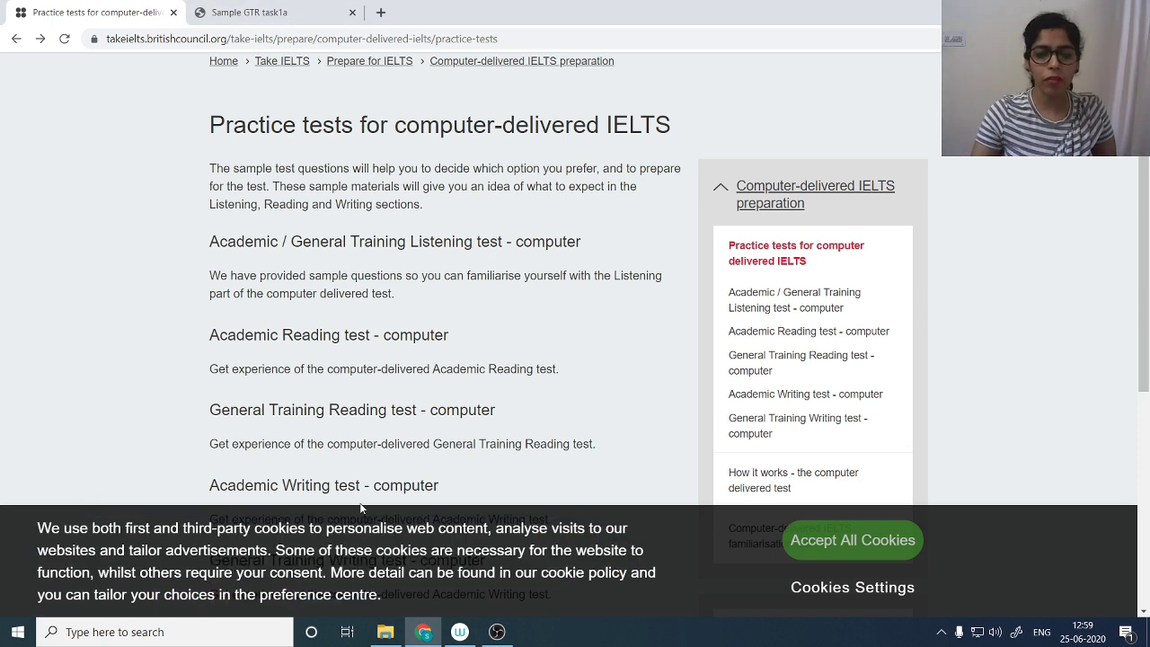
Open the General Training Reading computer test page and browse its list of practice question types
click(371, 413)
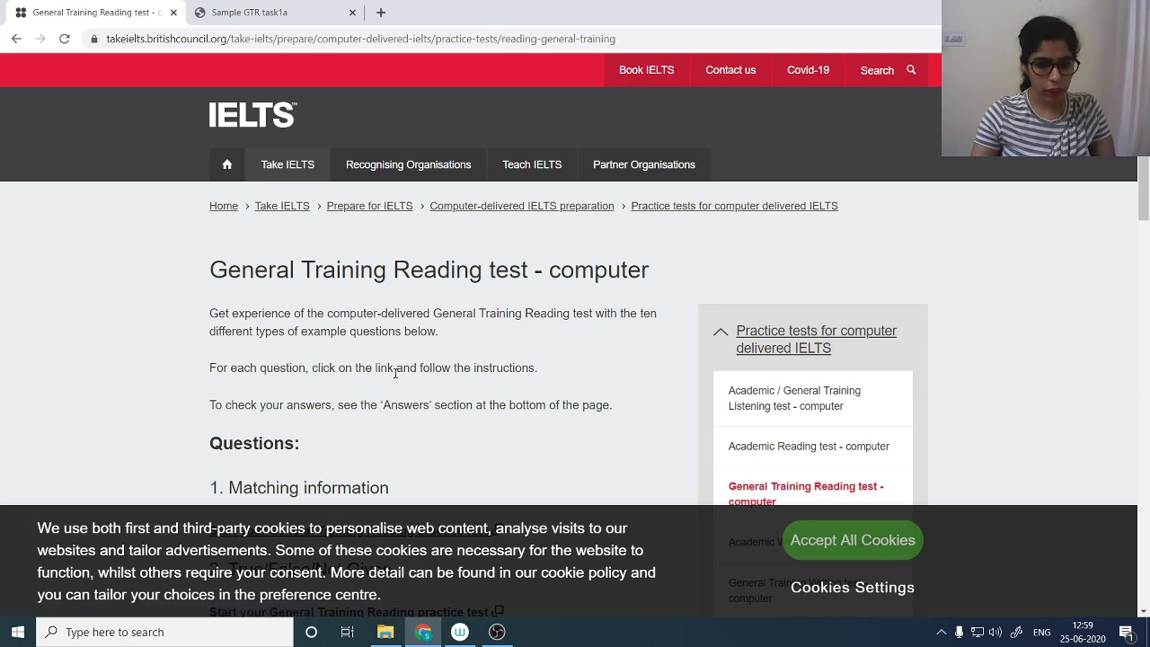
scroll(395, 372, down, 2)
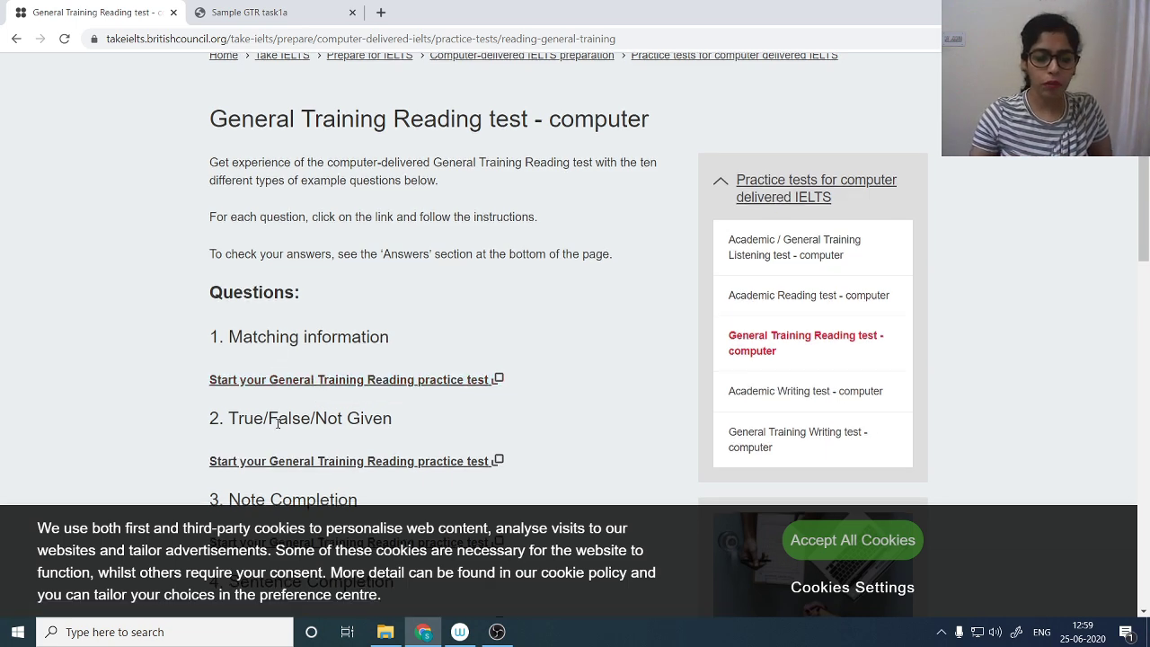
scroll(274, 418, down, 2)
scroll(278, 423, down, 3)
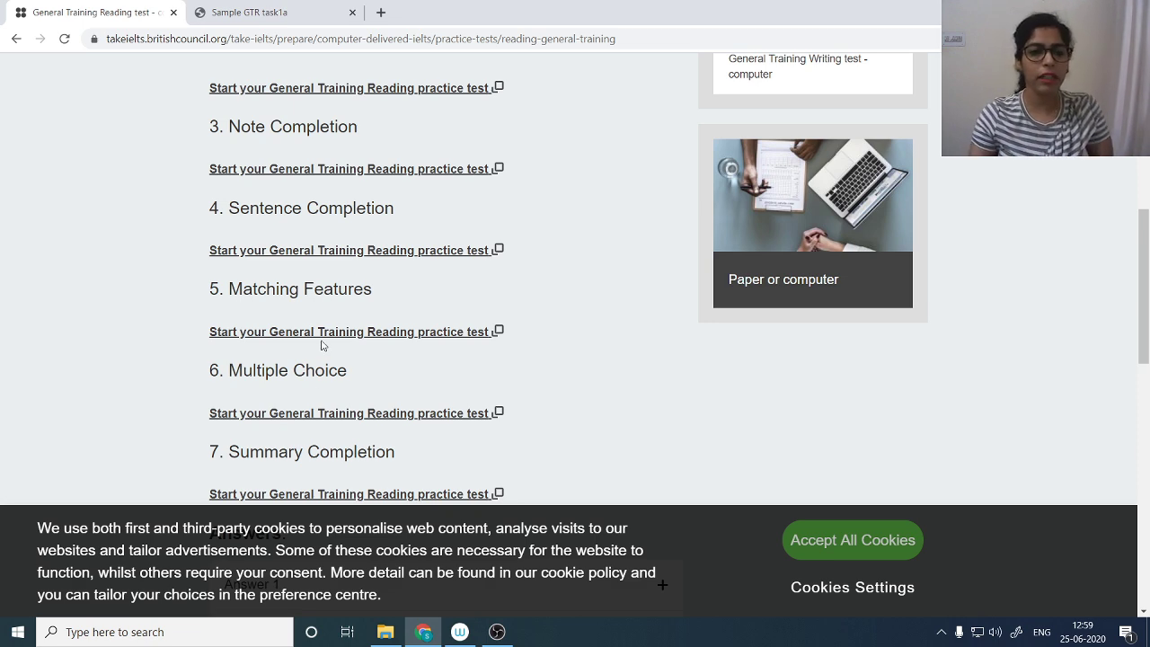
scroll(326, 282, up, 3)
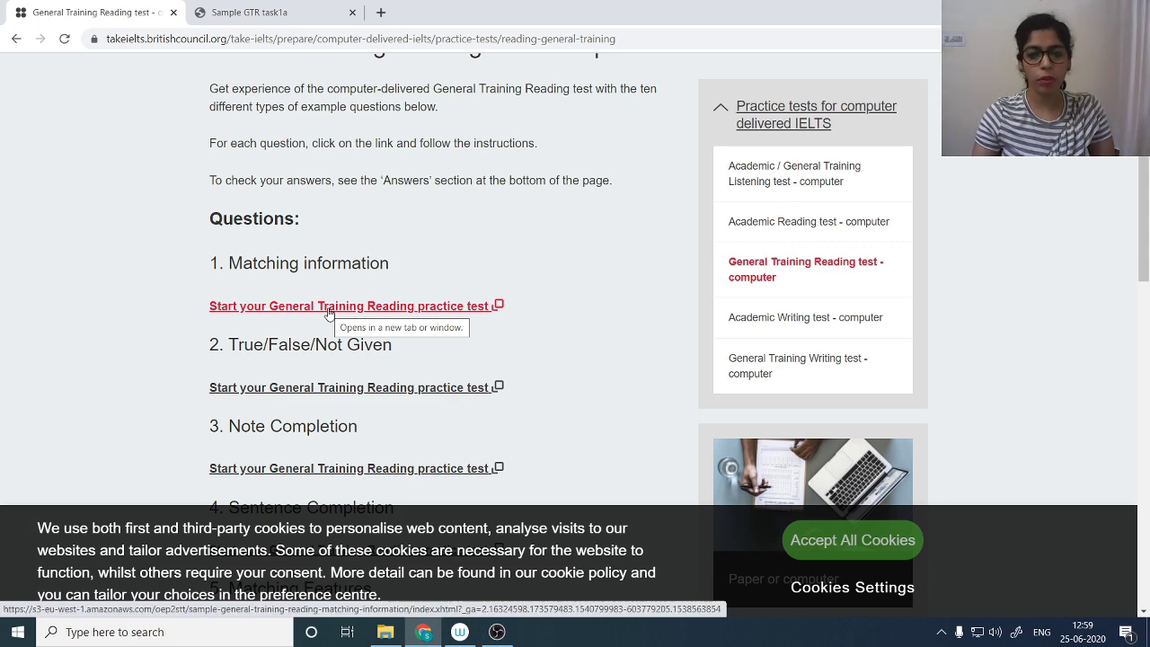
Launch the Matching information practice test, confirm the candidate details and begin the test
click(329, 307)
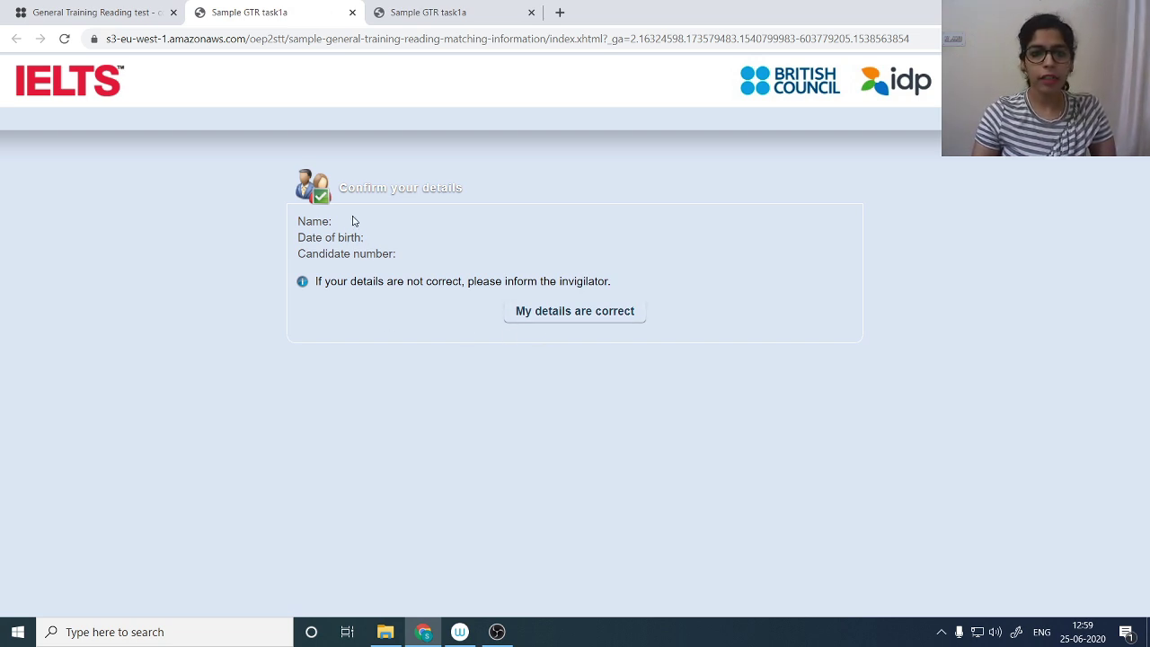
click(552, 329)
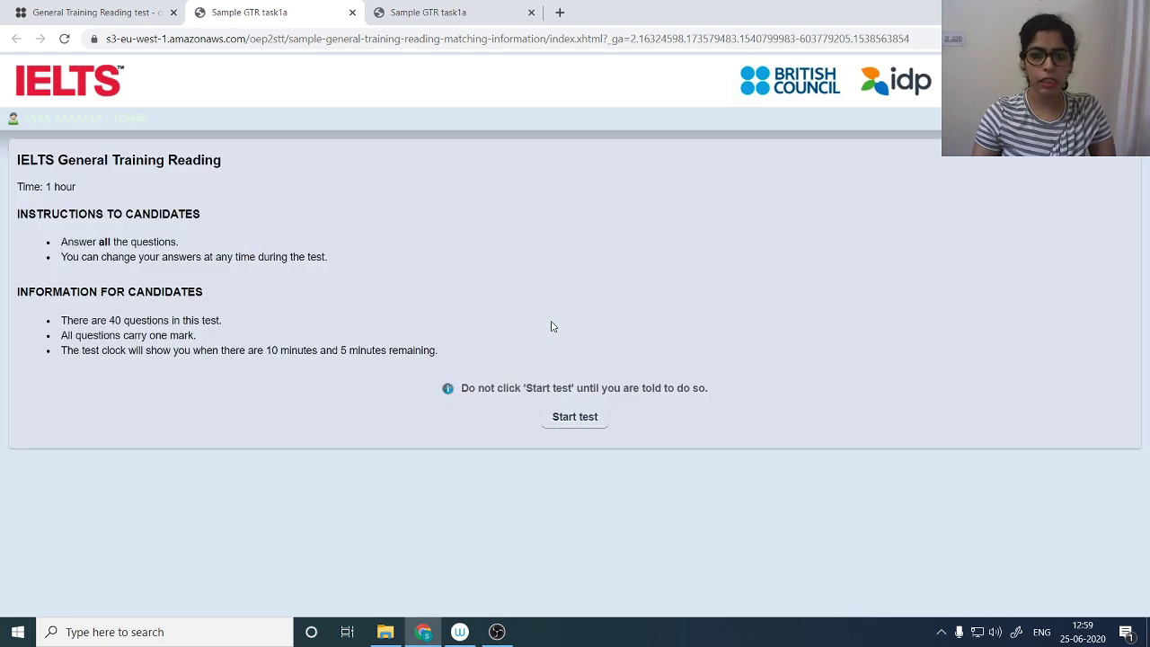
click(576, 418)
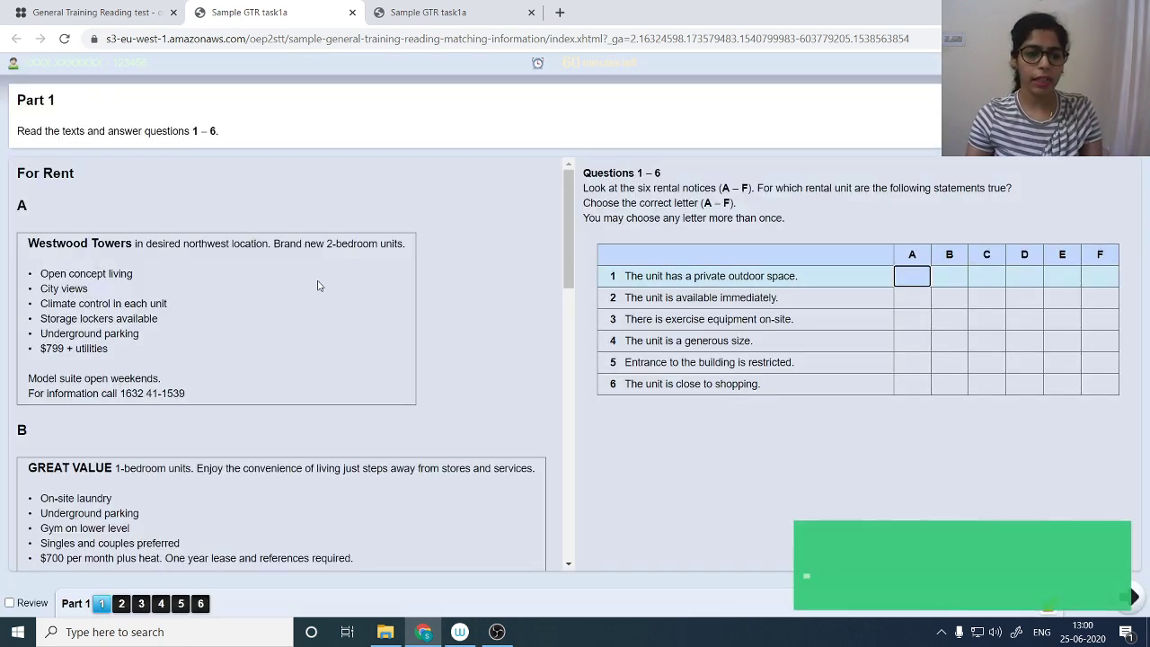
scroll(319, 399, down, 6)
scroll(320, 398, down, 5)
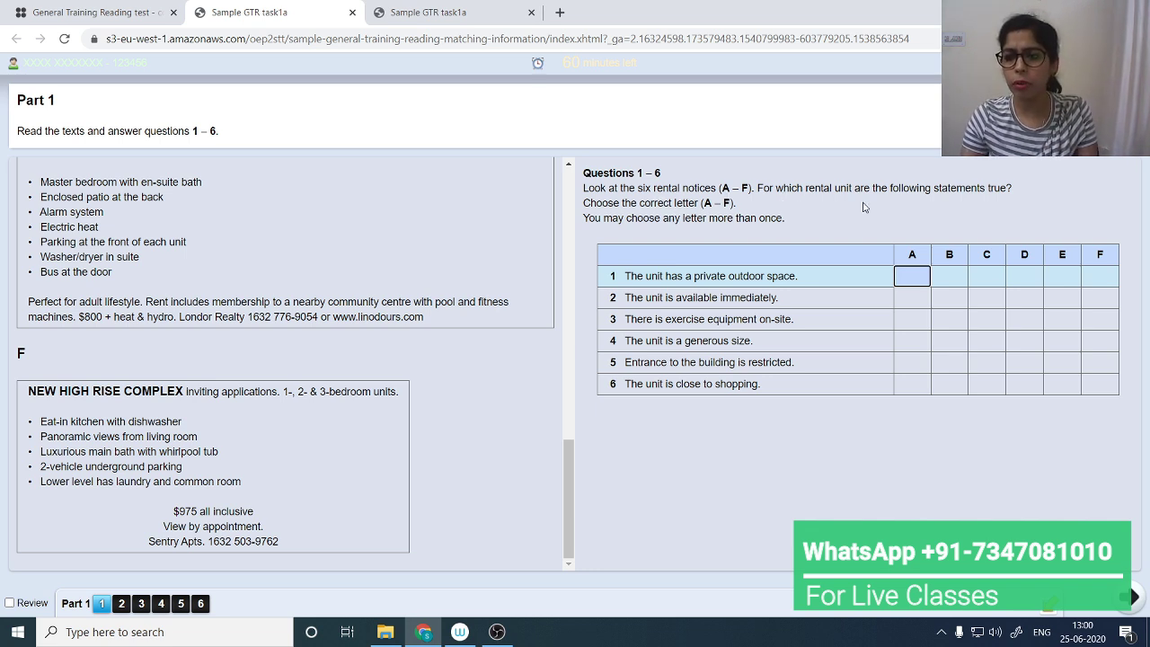
click(946, 282)
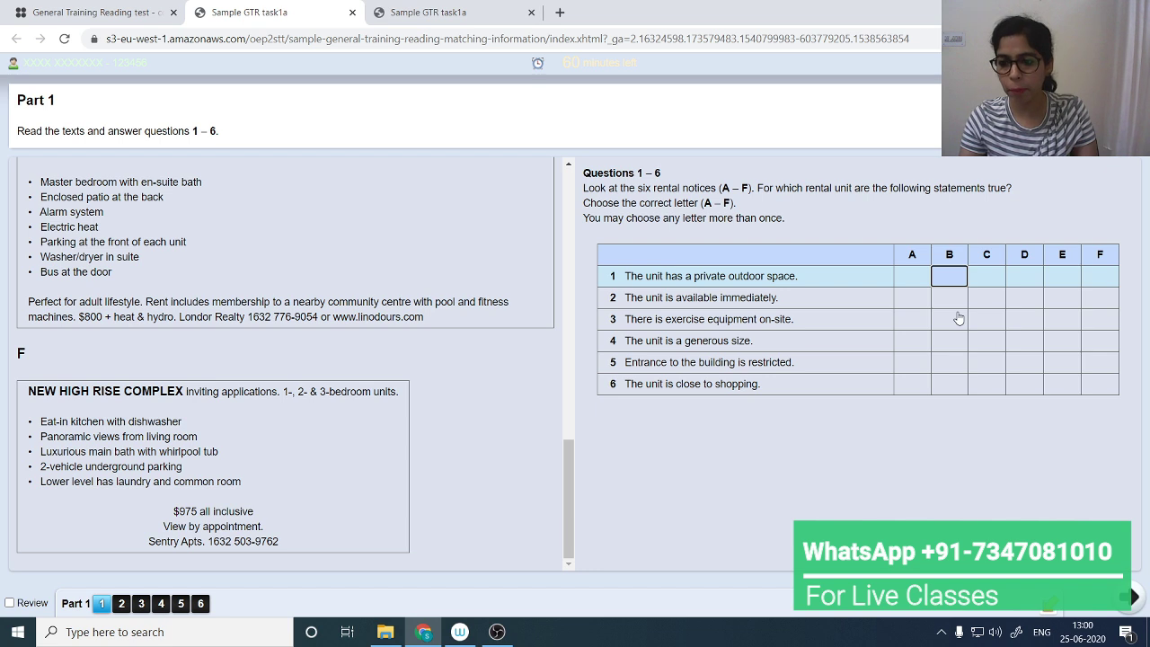
click(955, 316)
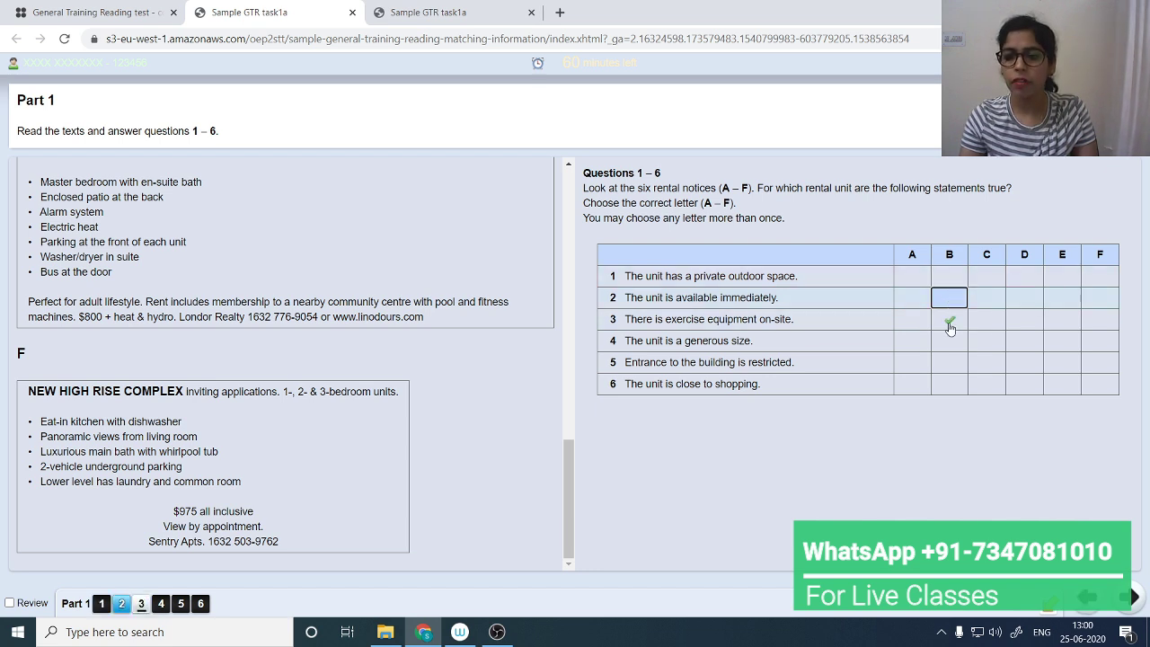
click(948, 330)
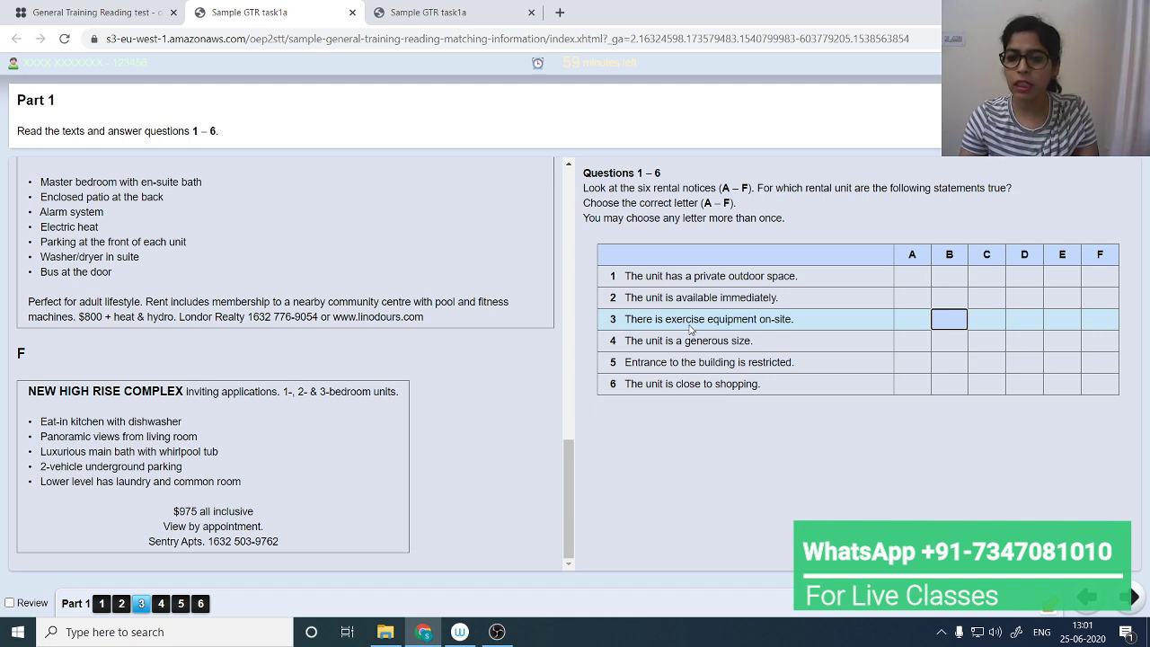
Highlight 'exercise equipment on-site', 'a private outdoor space', 'available immediately' and 'generous size' in yellow
drag(666, 326, 847, 333)
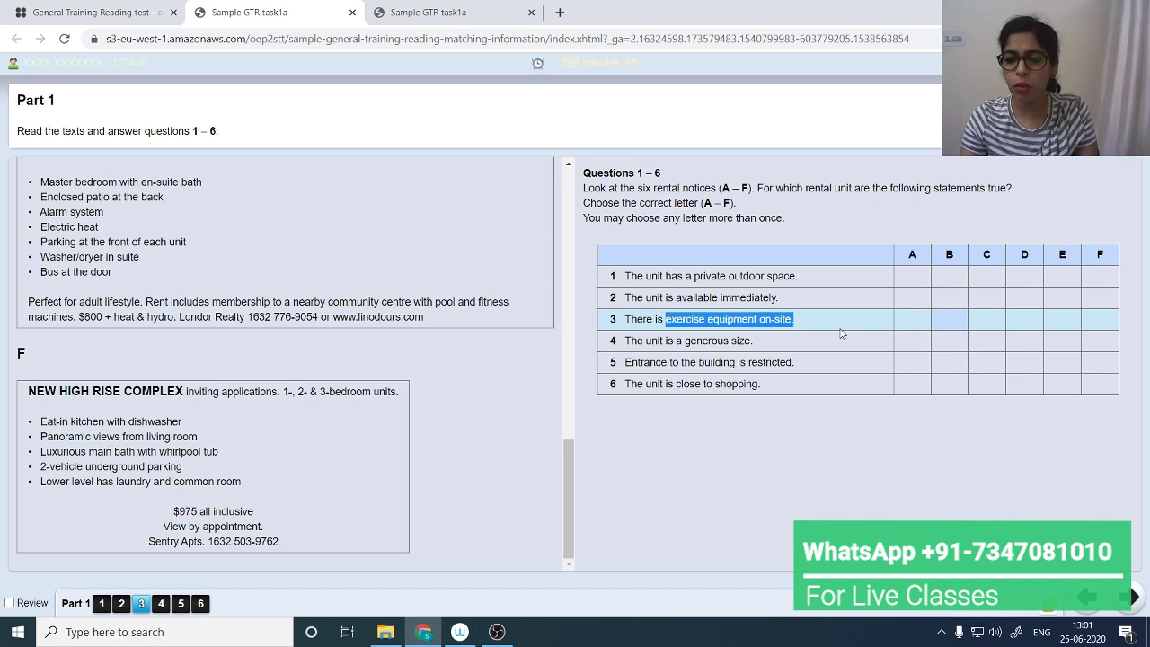
right_click(763, 327)
click(771, 330)
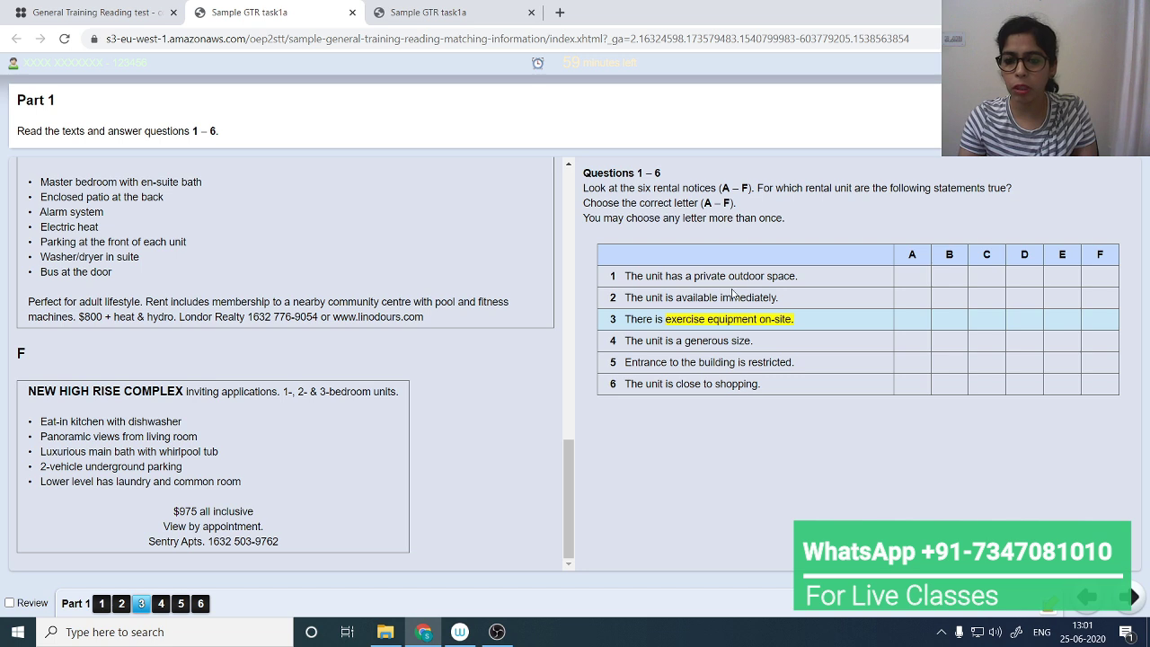
drag(686, 276, 797, 278)
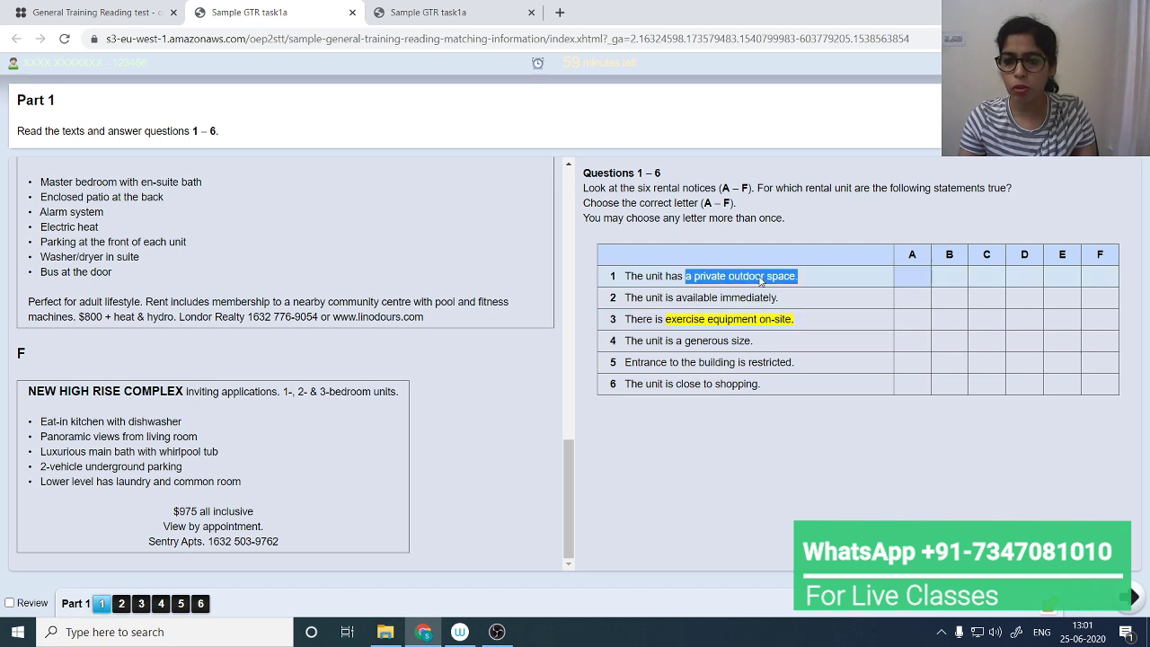
right_click(762, 281)
click(784, 286)
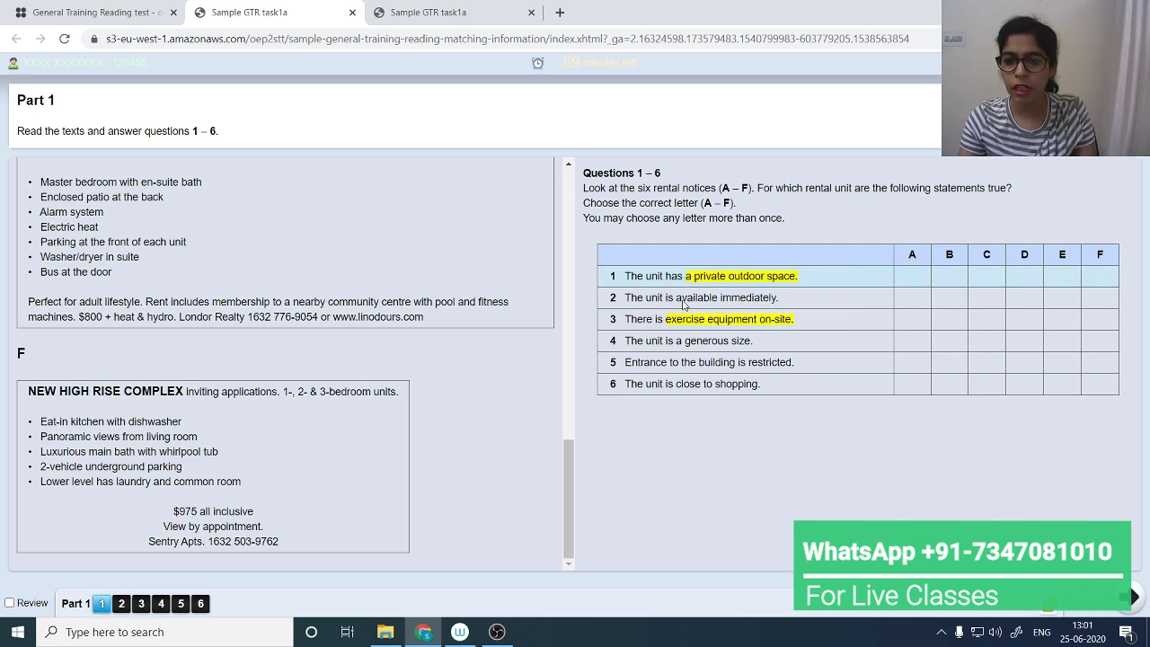
drag(677, 297, 780, 299)
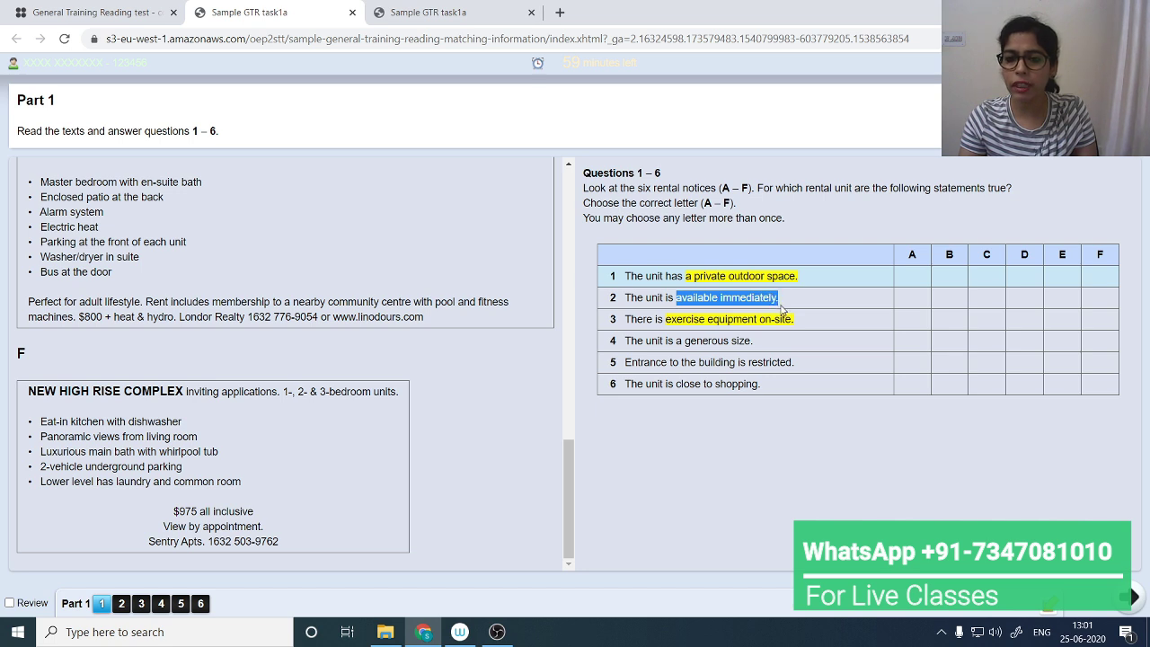
right_click(736, 297)
click(780, 301)
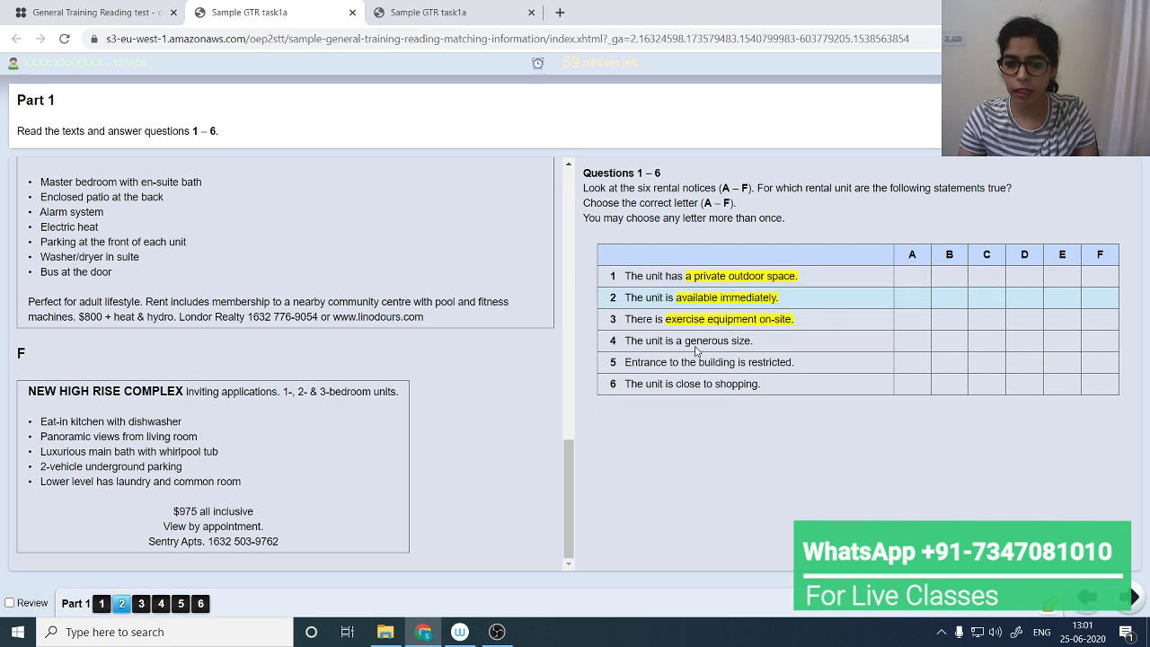
drag(685, 346, 754, 346)
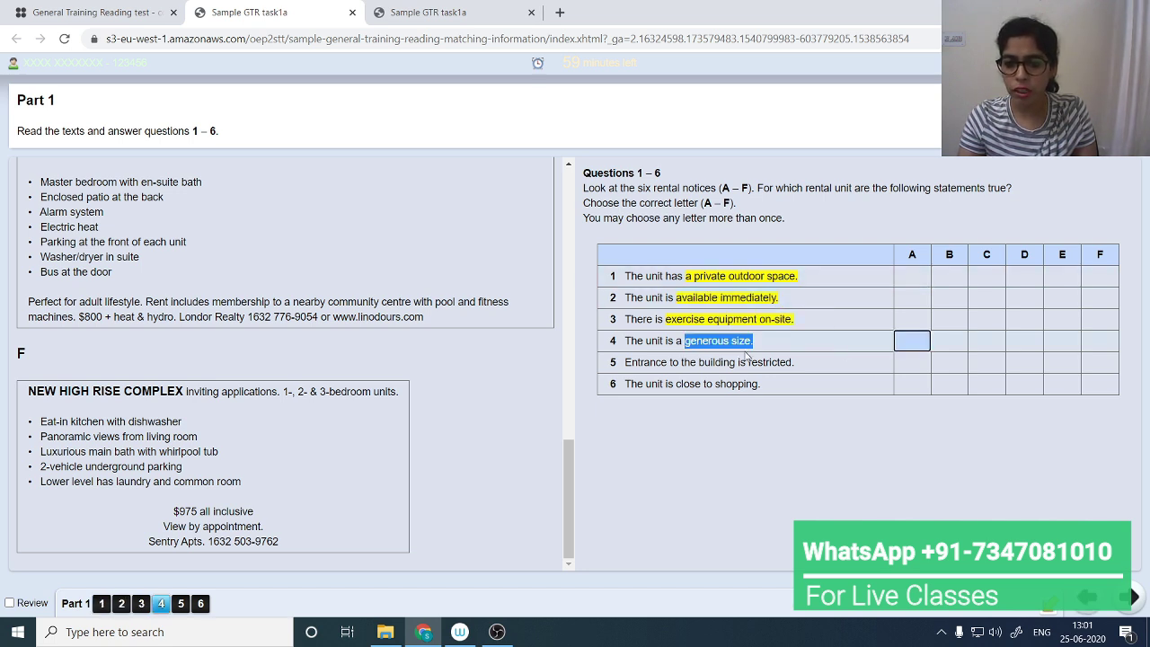
right_click(735, 345)
click(770, 347)
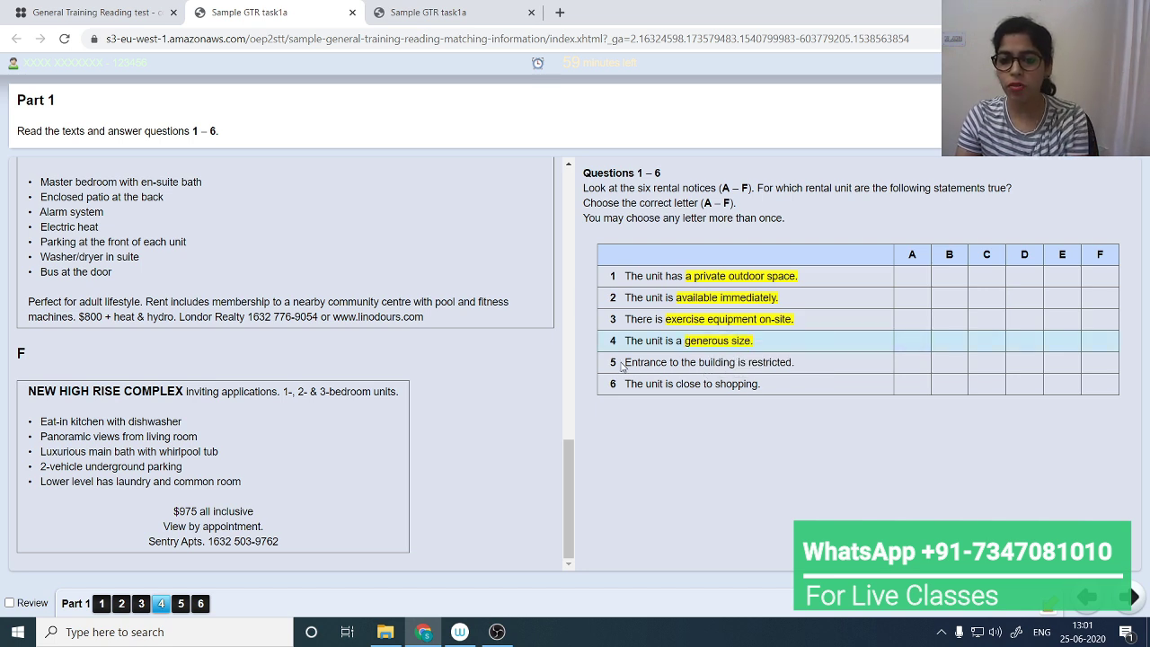
Highlight 'Entrance', 'restricted' and 'close to shopping' in statements 5 and 6
drag(626, 365, 667, 369)
right_click(667, 369)
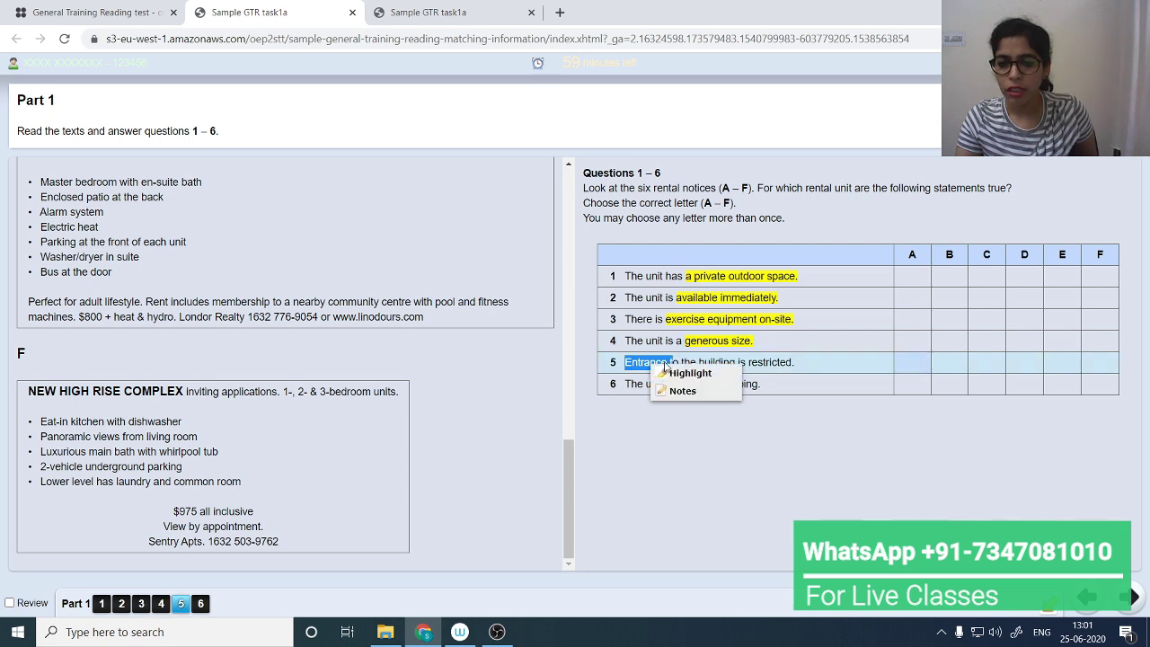
click(672, 374)
drag(751, 367, 795, 364)
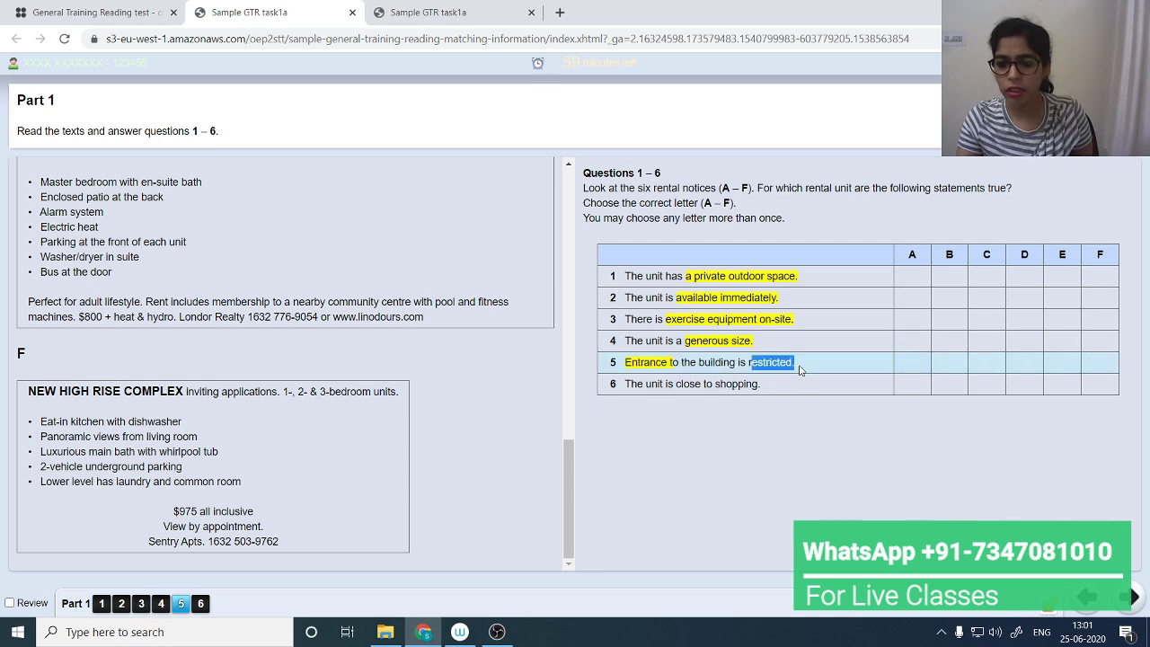
right_click(787, 367)
click(797, 376)
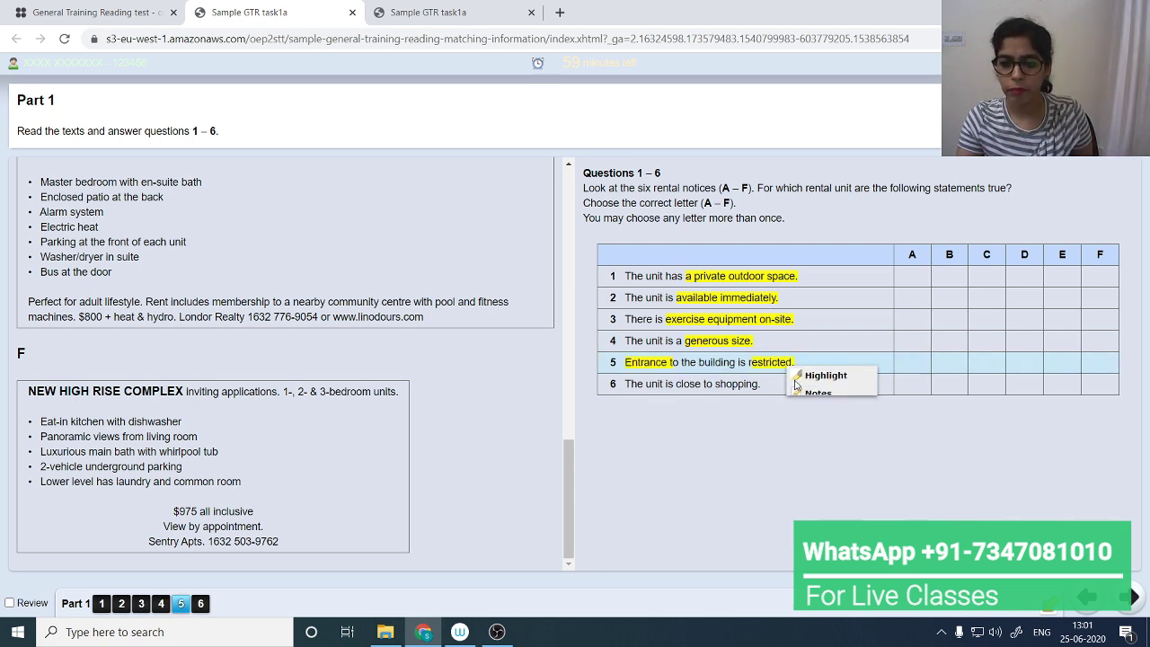
drag(683, 385, 734, 384)
right_click(734, 384)
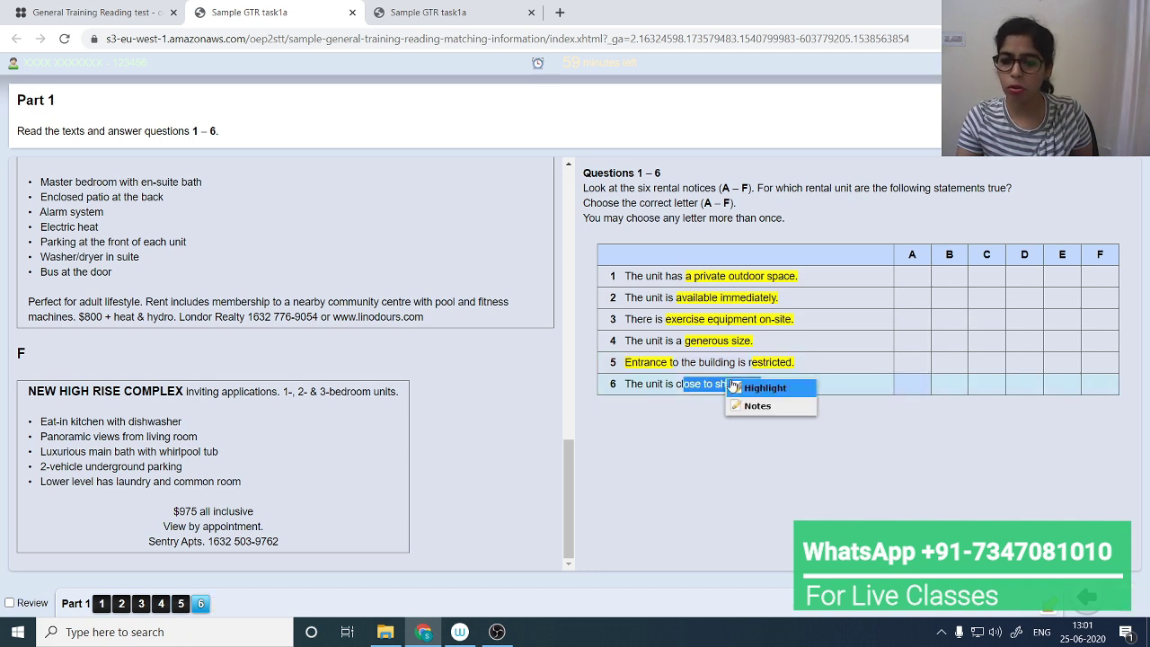
click(752, 388)
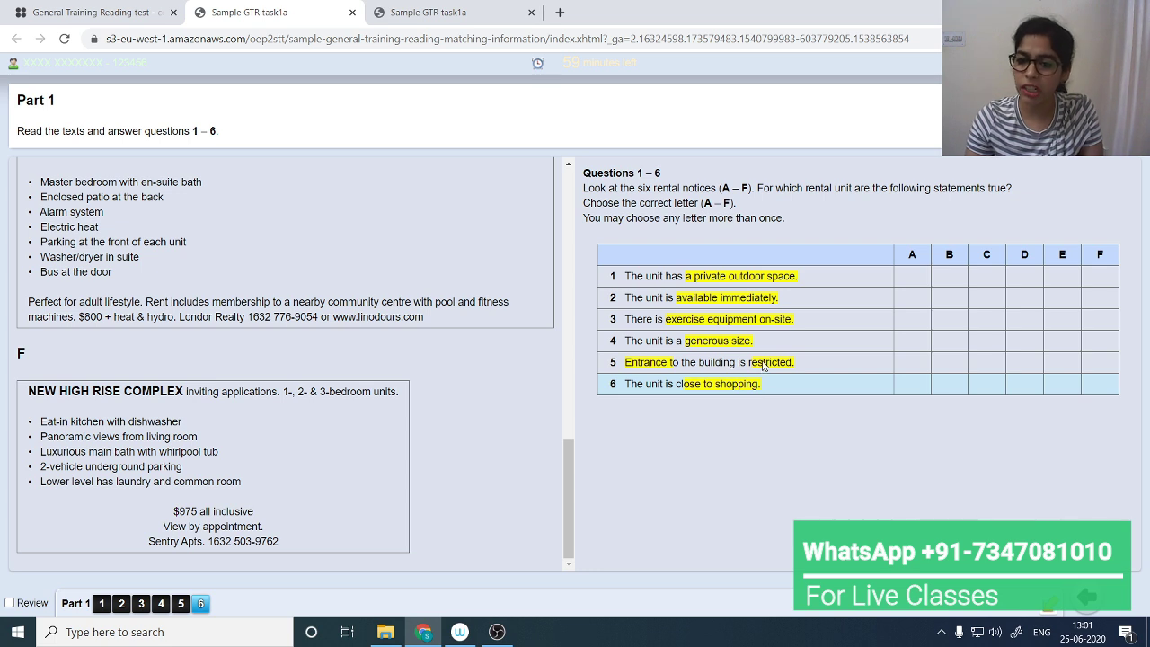
right_click(708, 276)
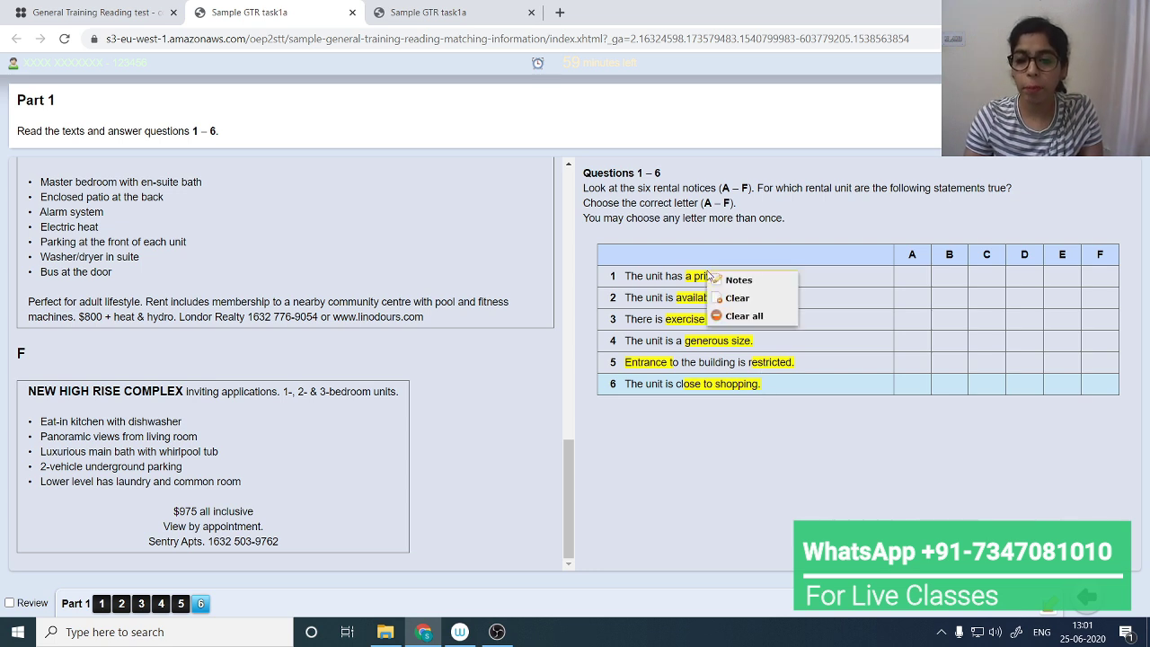
click(735, 280)
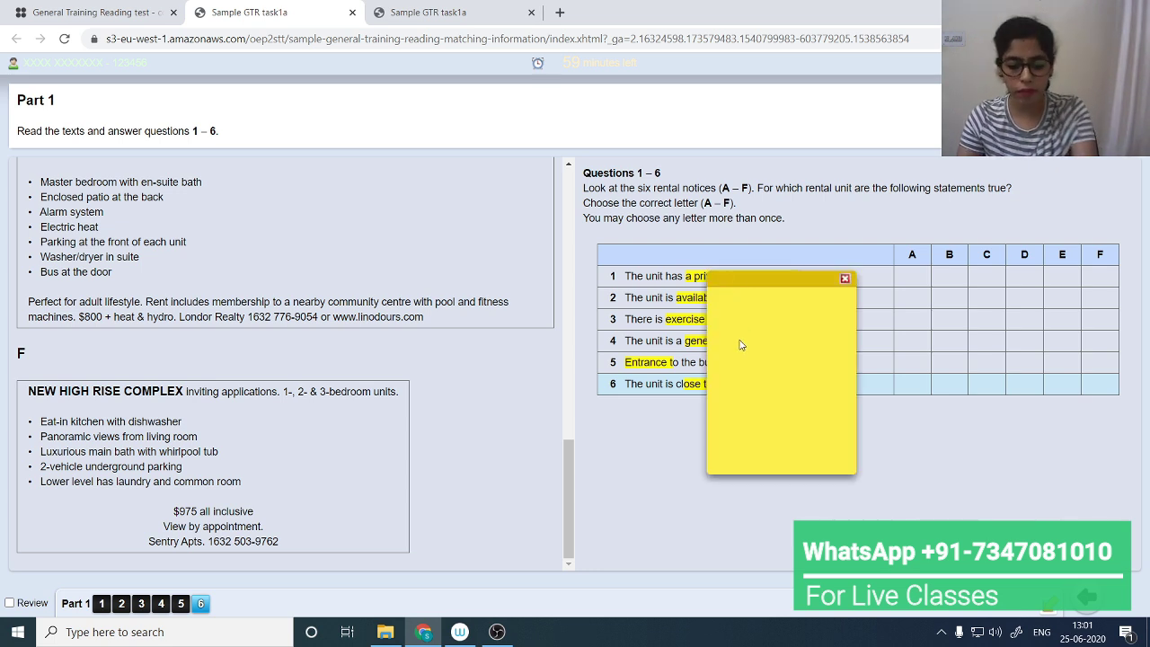
click(741, 346)
text(HHH)
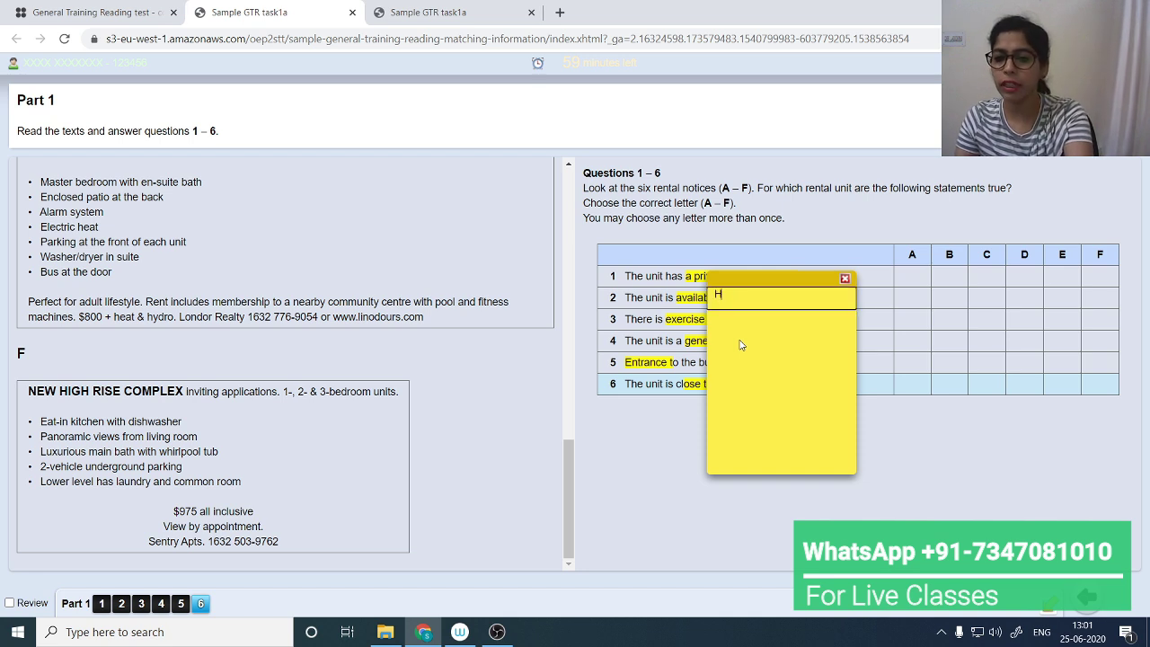
key(BackSpace)
key(BackSpace)
key(BackSpace)
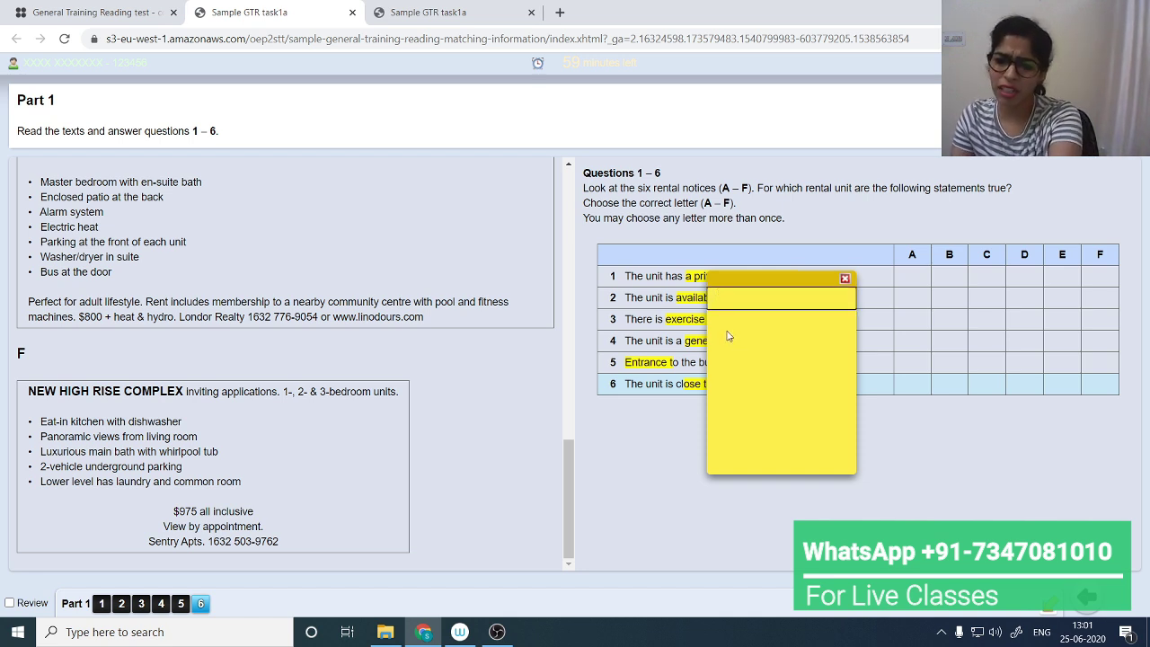
click(844, 282)
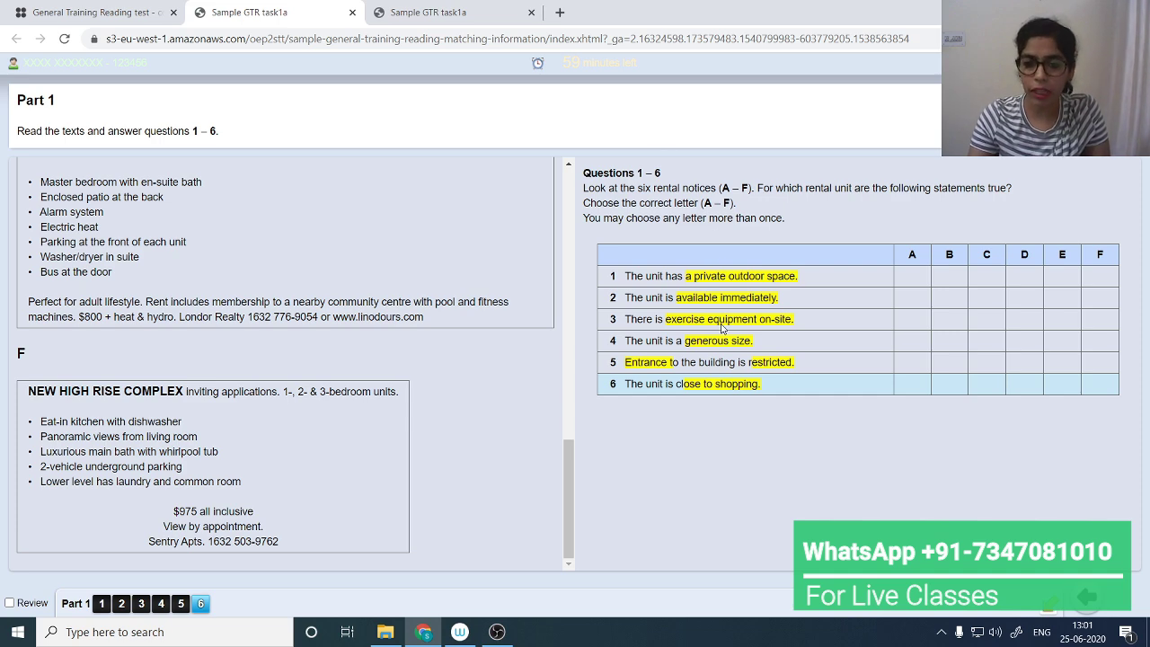
Scroll the reading passage up to 'For Rent' and notice A, Westwood Towers
scroll(228, 290, up, 2)
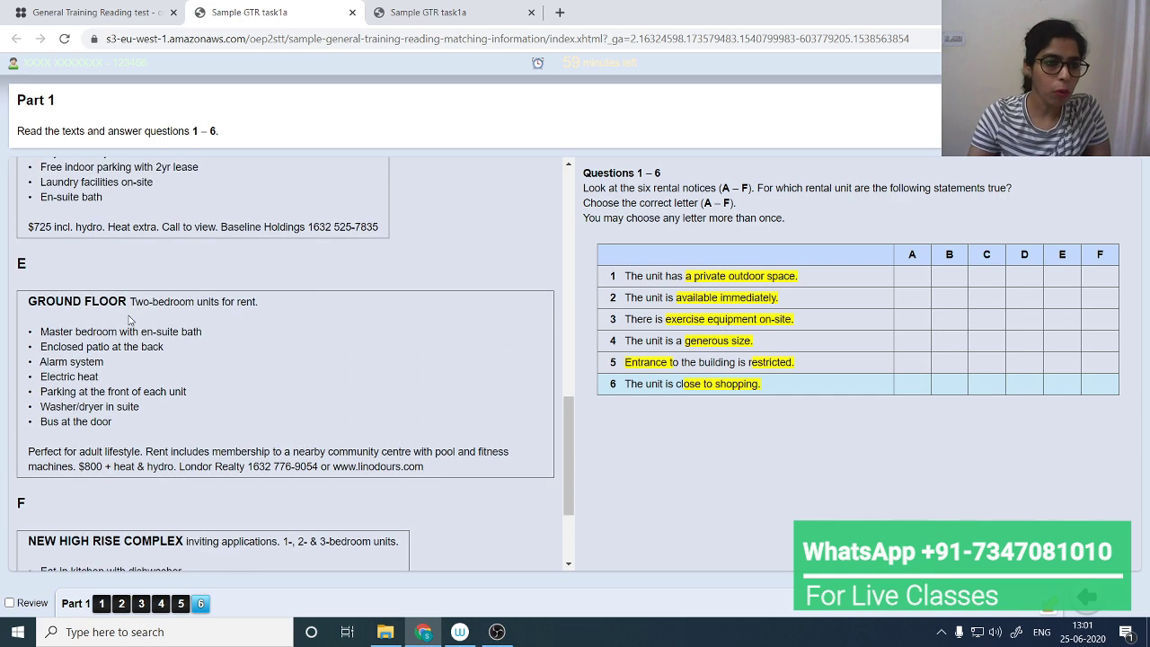
scroll(129, 320, up, 10)
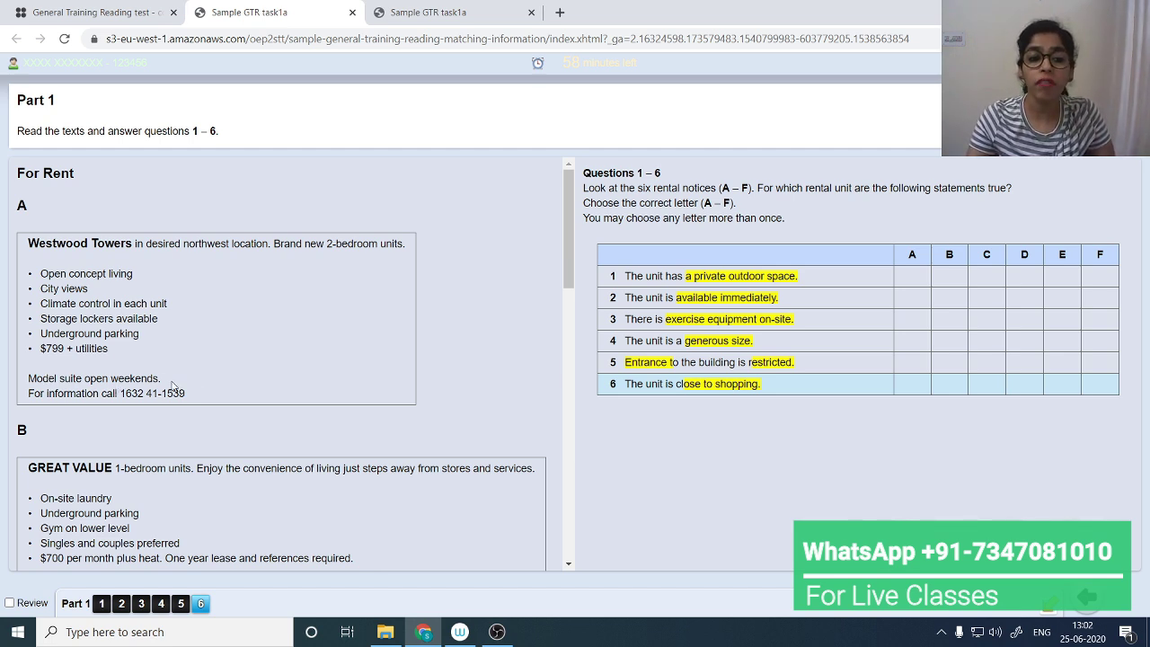
Highlight 'Model suite open weekends.' in notice A and answer question 5 with A
drag(162, 384, 20, 389)
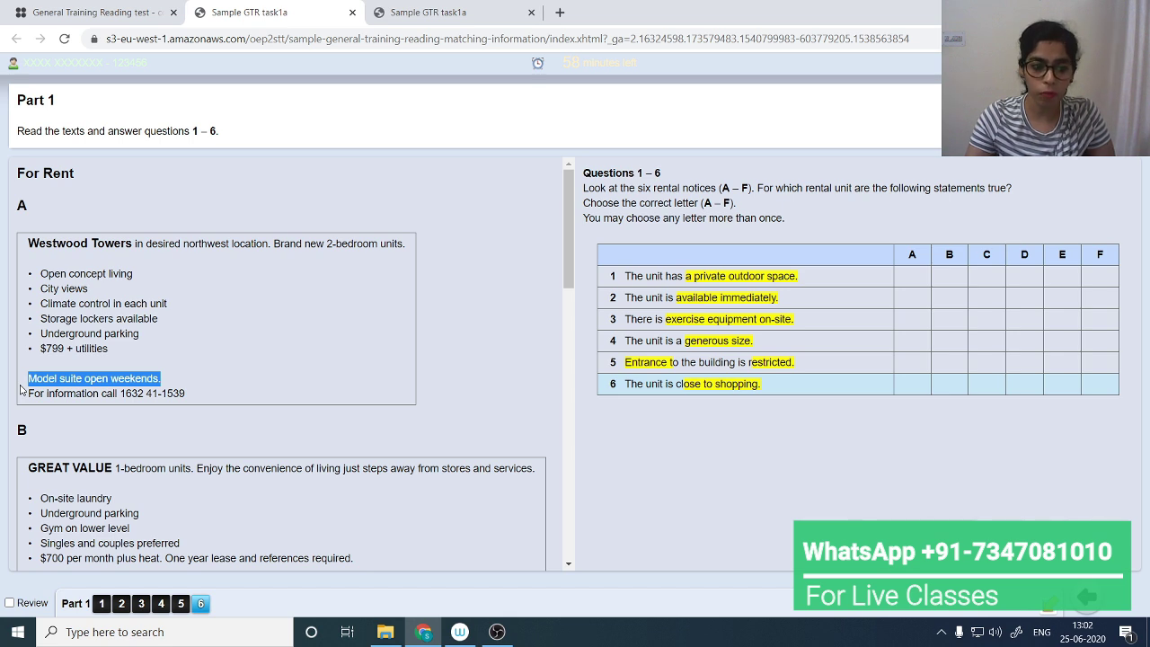
click(20, 389)
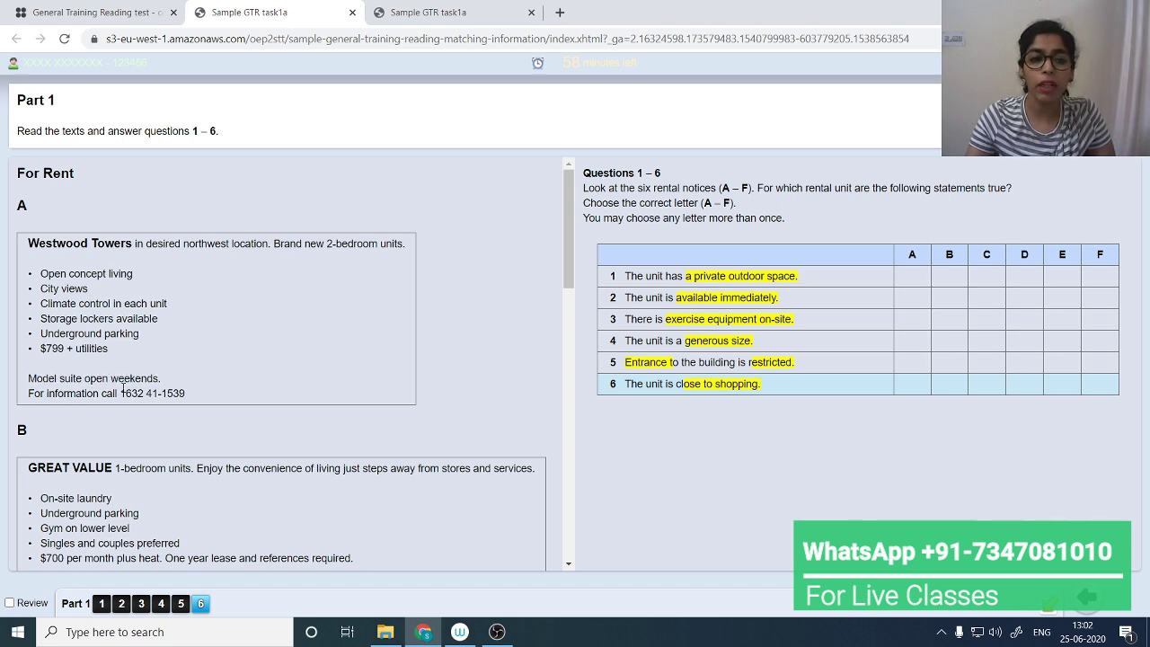
drag(160, 378, 29, 363)
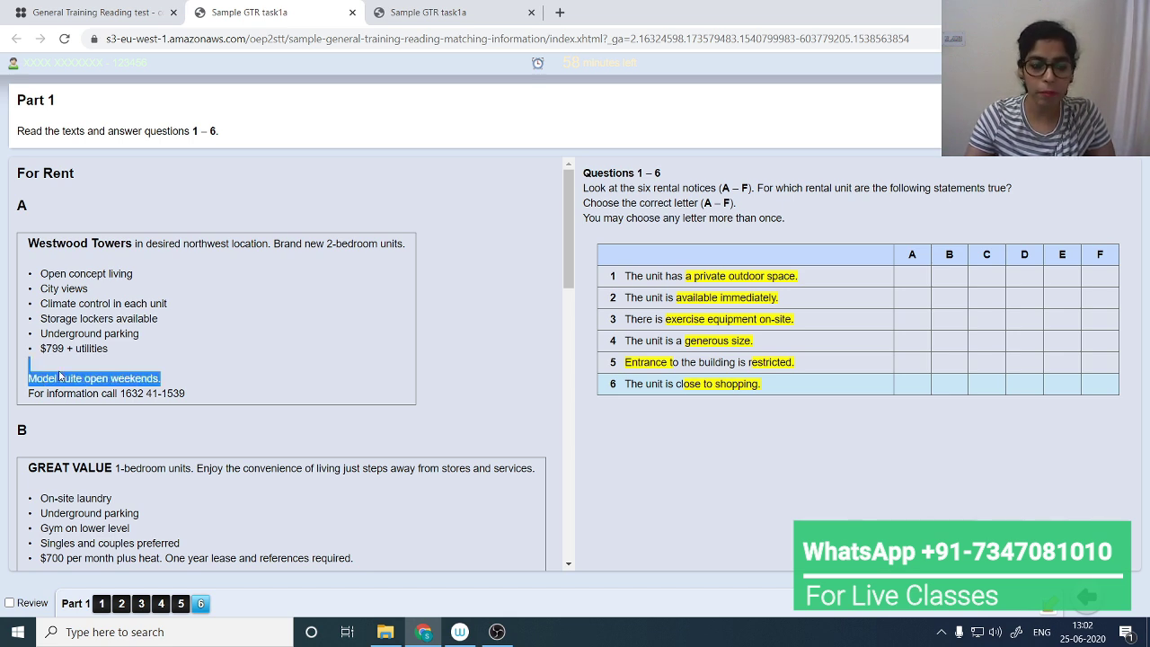
right_click(70, 380)
click(126, 389)
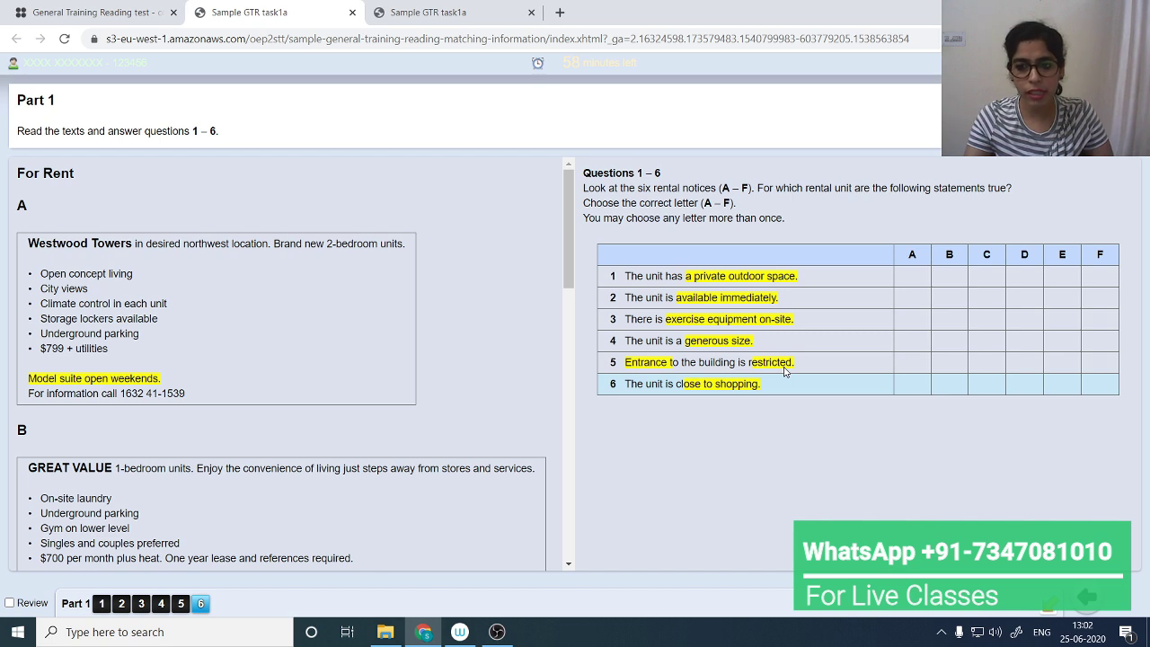
click(905, 370)
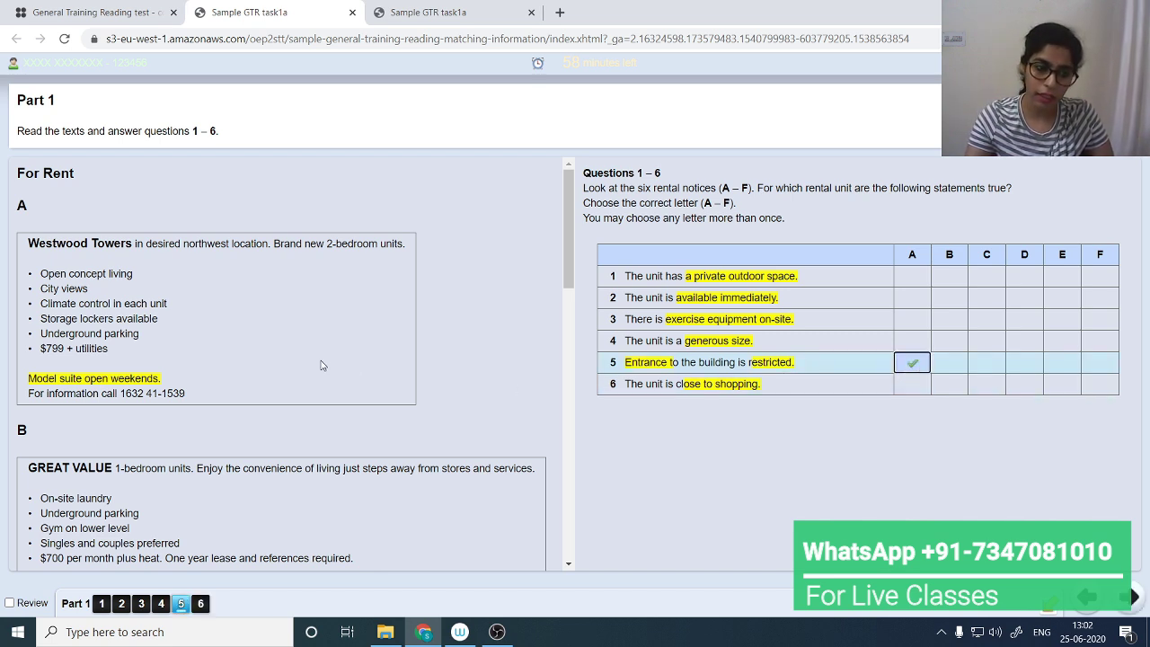
scroll(316, 364, down, 2)
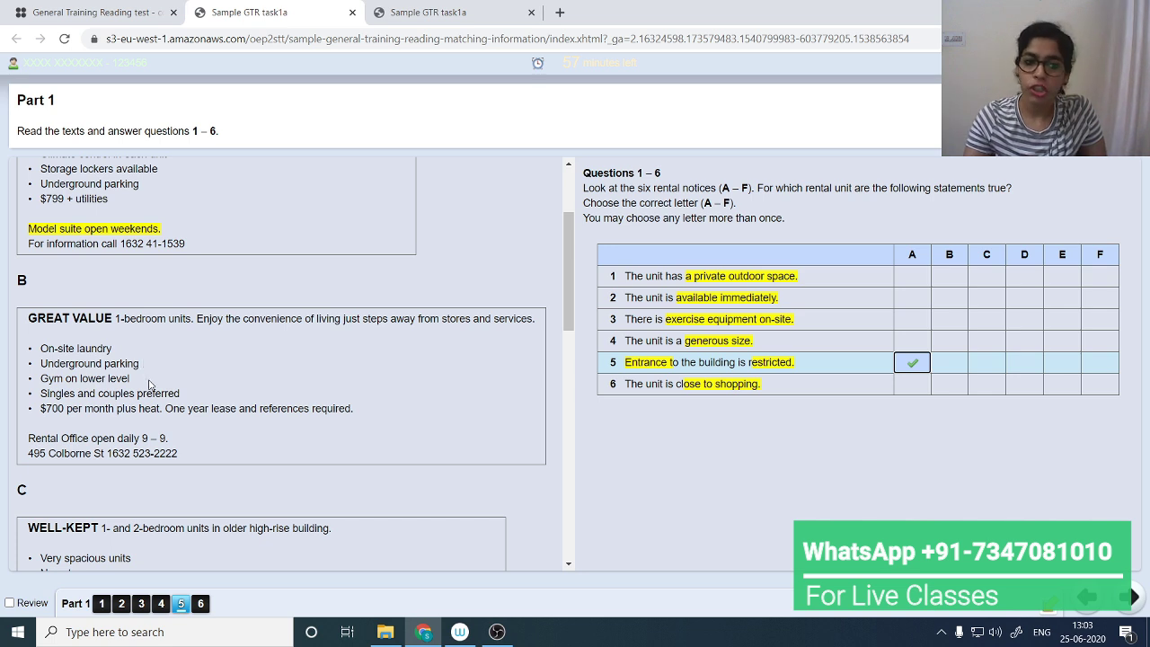
Mark notice B as the answer to question 3 in the table
click(950, 321)
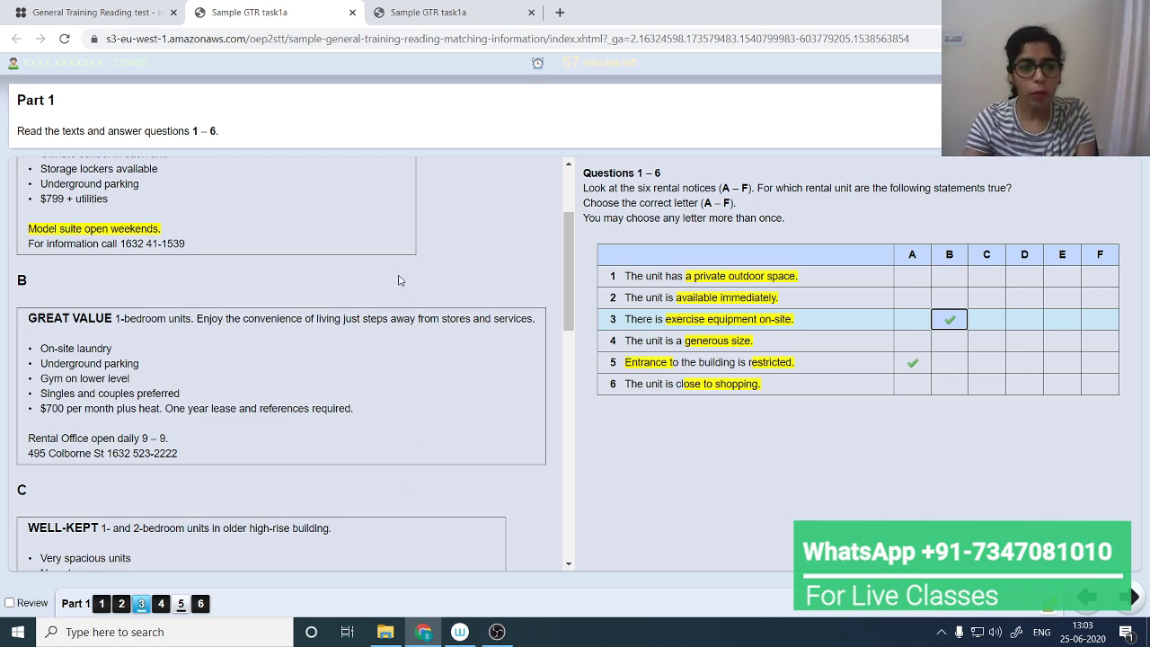
Check answers 3 and 5 against the expanded Answer 1 key, then collapse it
click(64, 5)
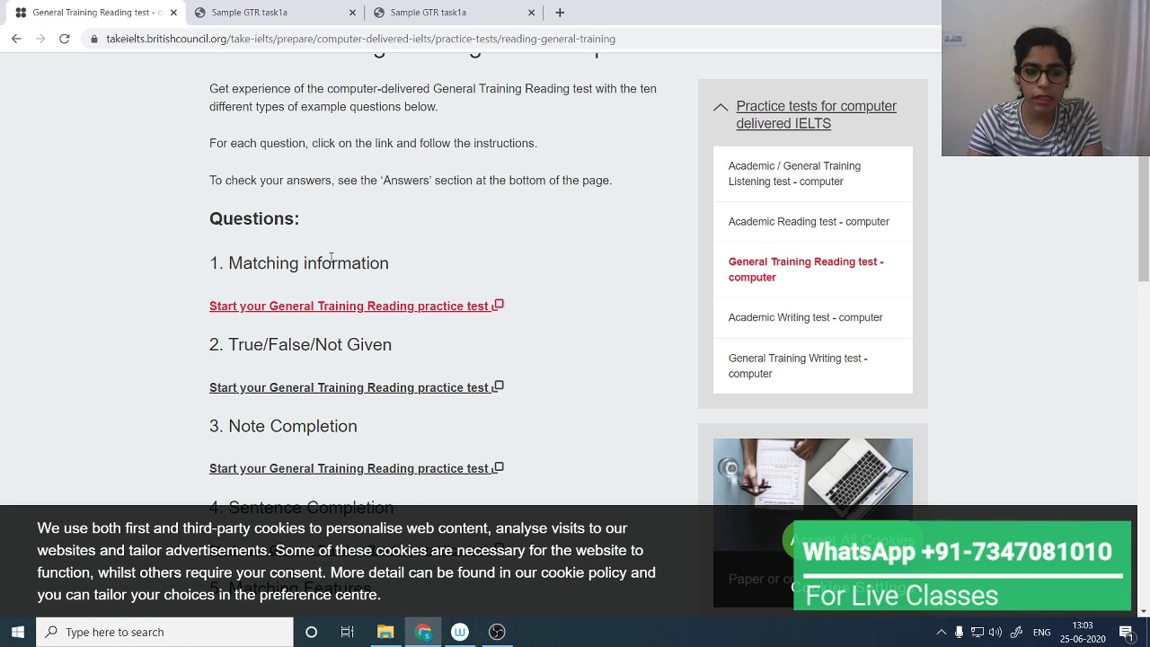
scroll(331, 258, down, 3)
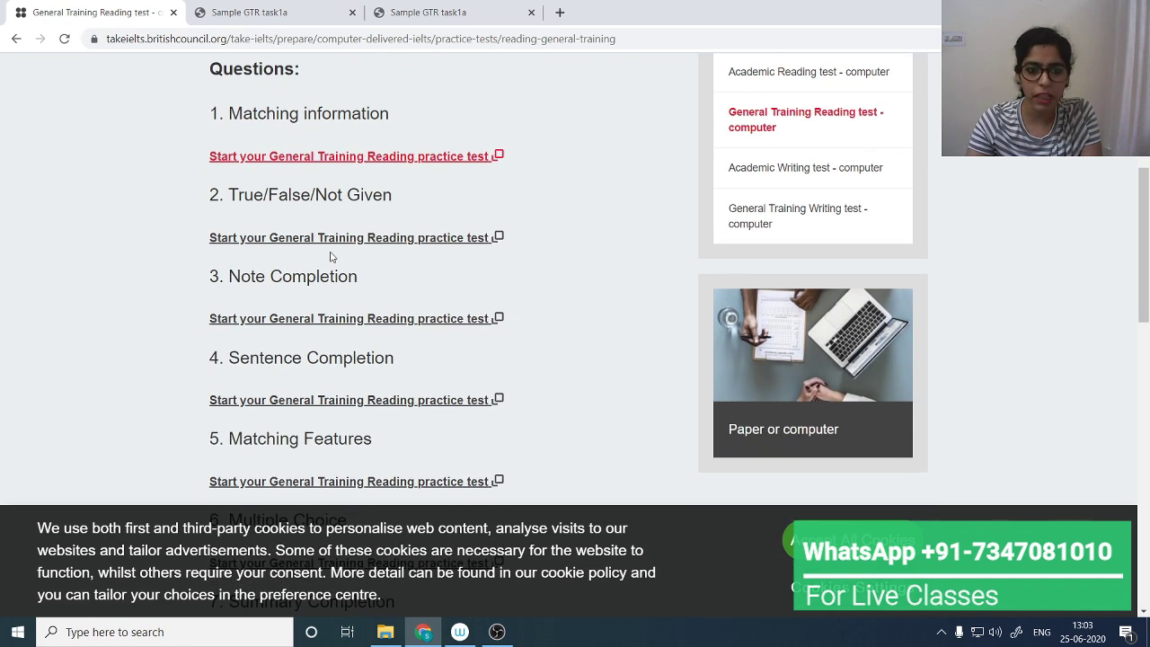
scroll(332, 251, up, 1)
scroll(363, 227, down, 6)
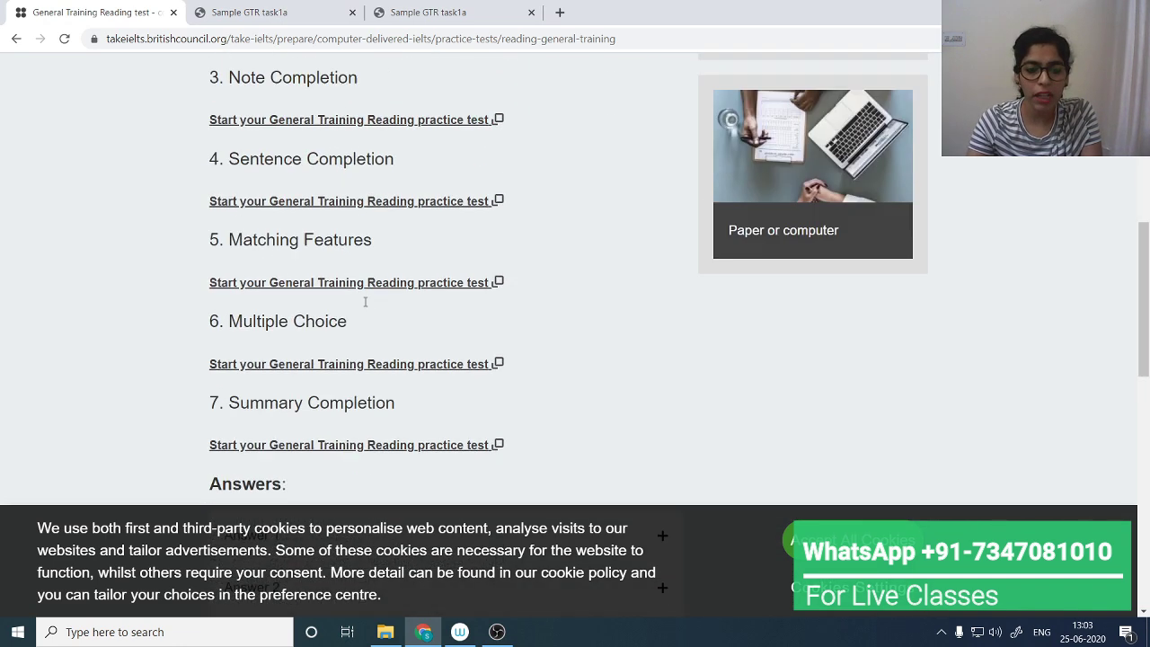
click(293, 231)
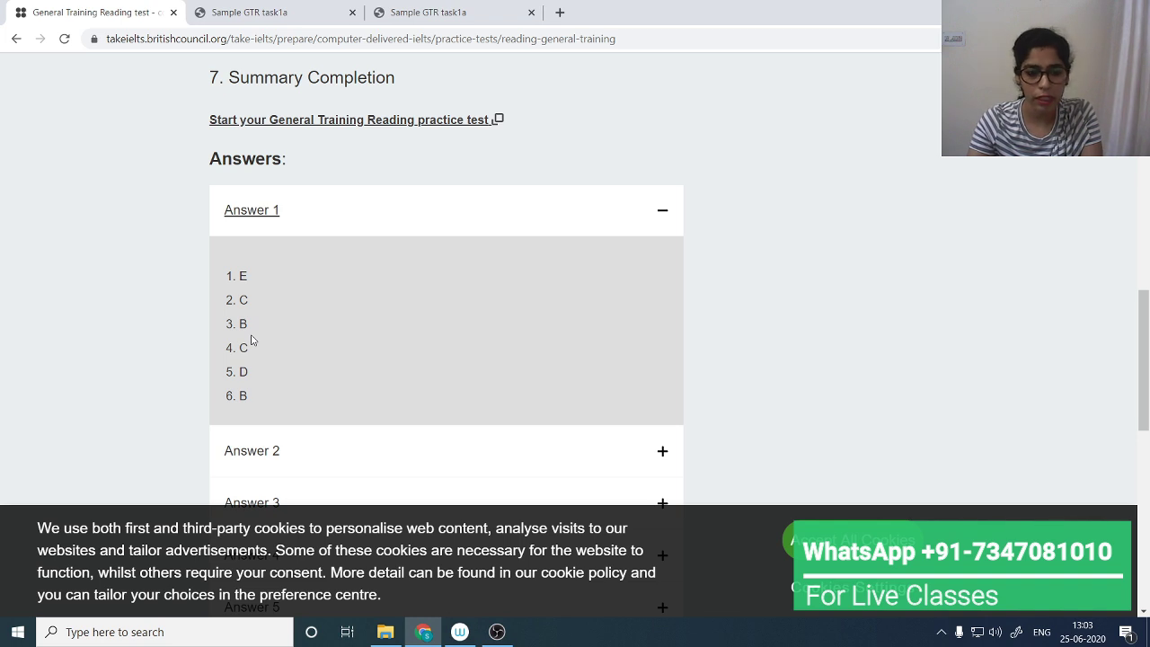
click(231, 15)
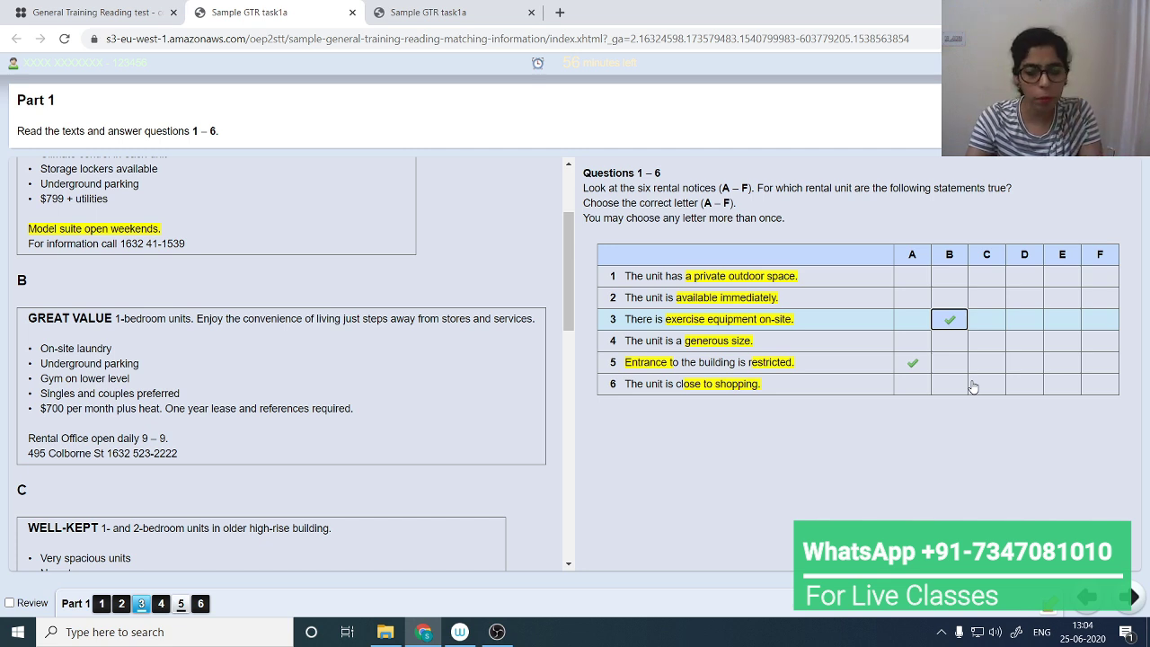
click(99, 11)
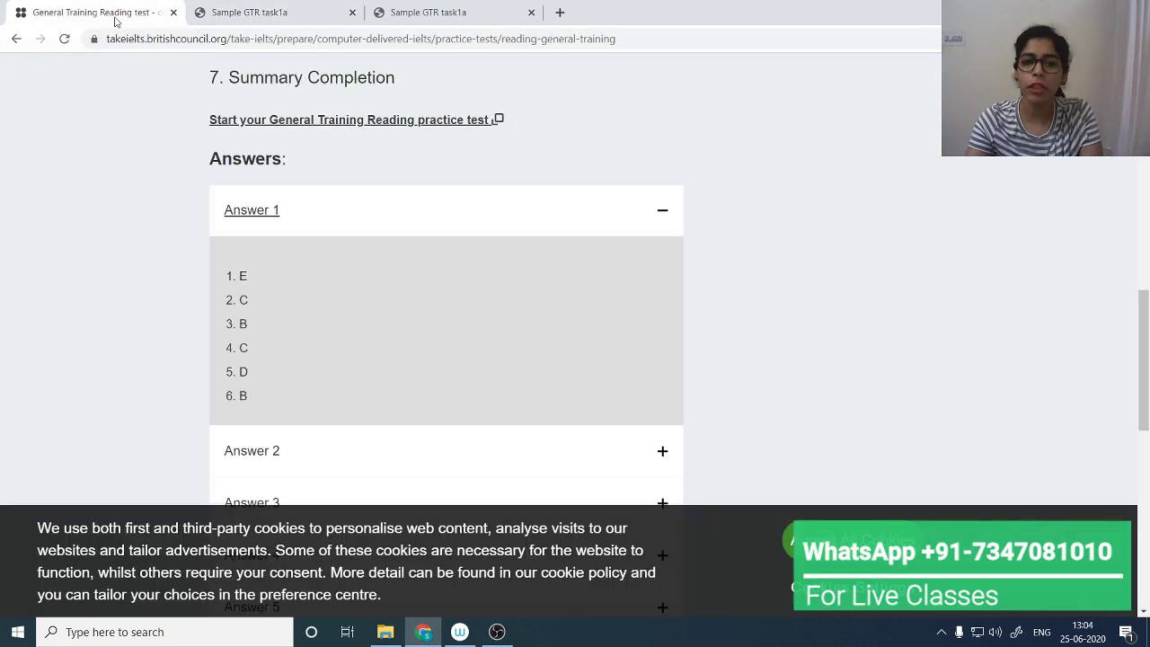
click(665, 216)
scroll(364, 220, up, 5)
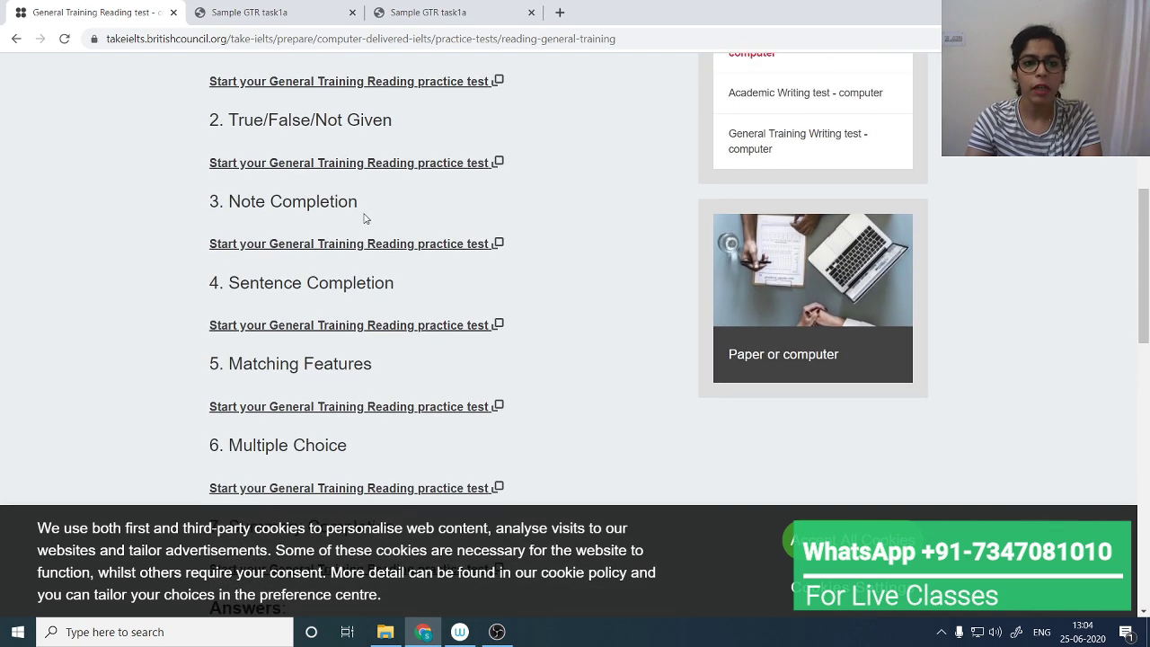
scroll(364, 218, up, 1)
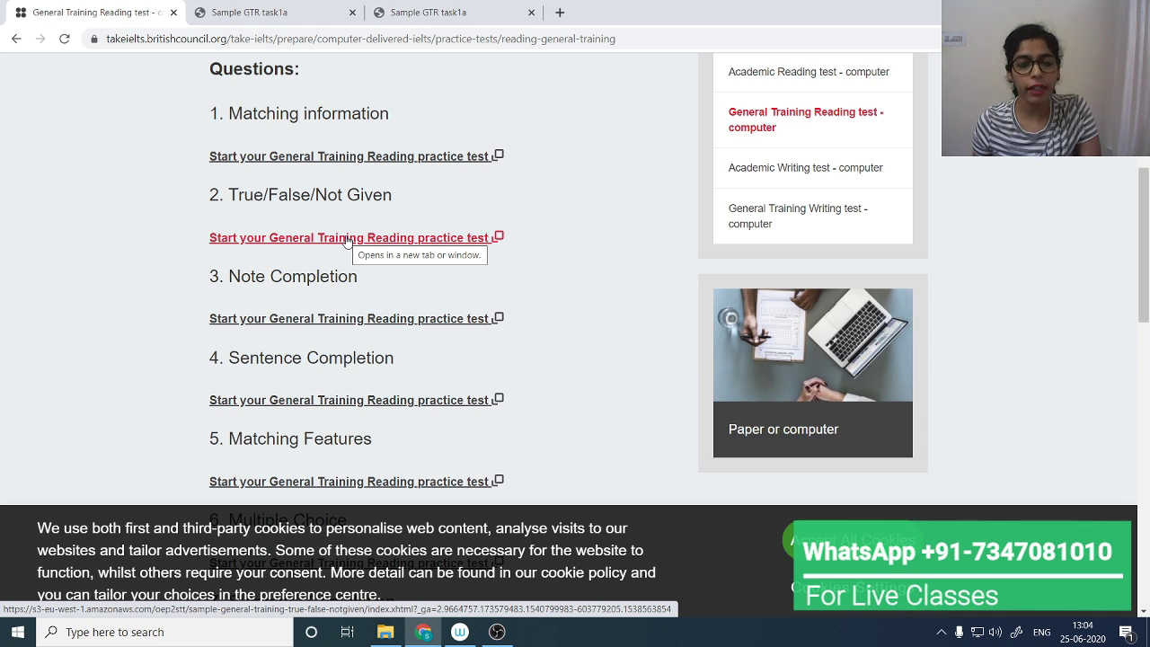
Launch the True/False/Not Given practice test, confirm the candidate details and begin the test
click(347, 239)
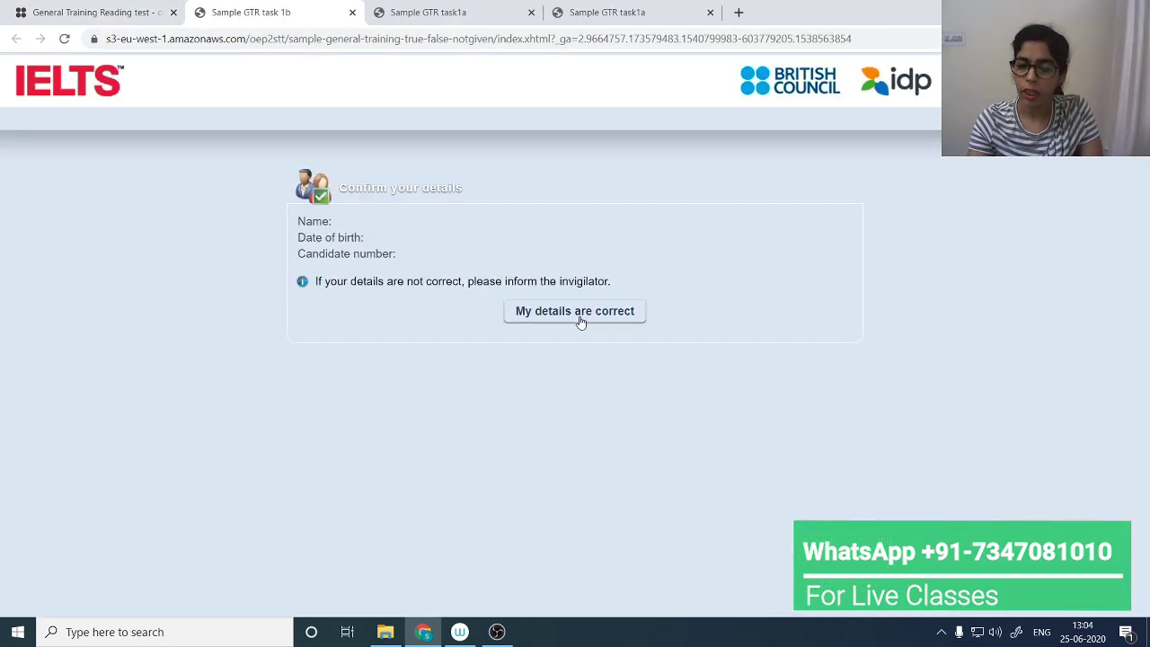
click(580, 316)
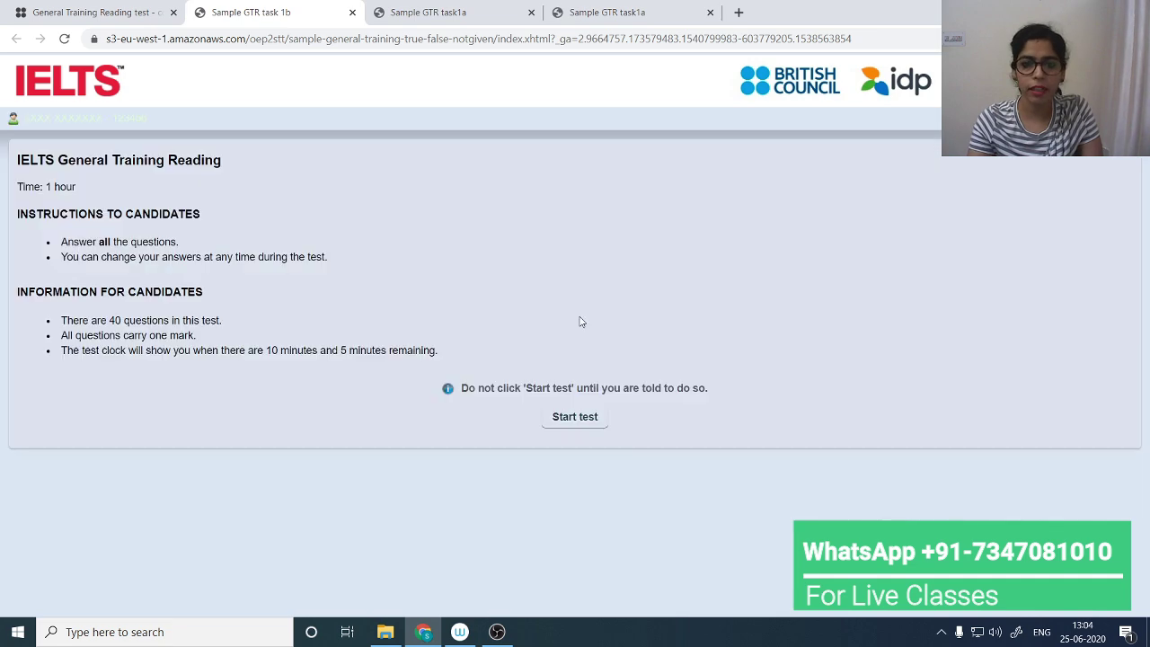
click(580, 418)
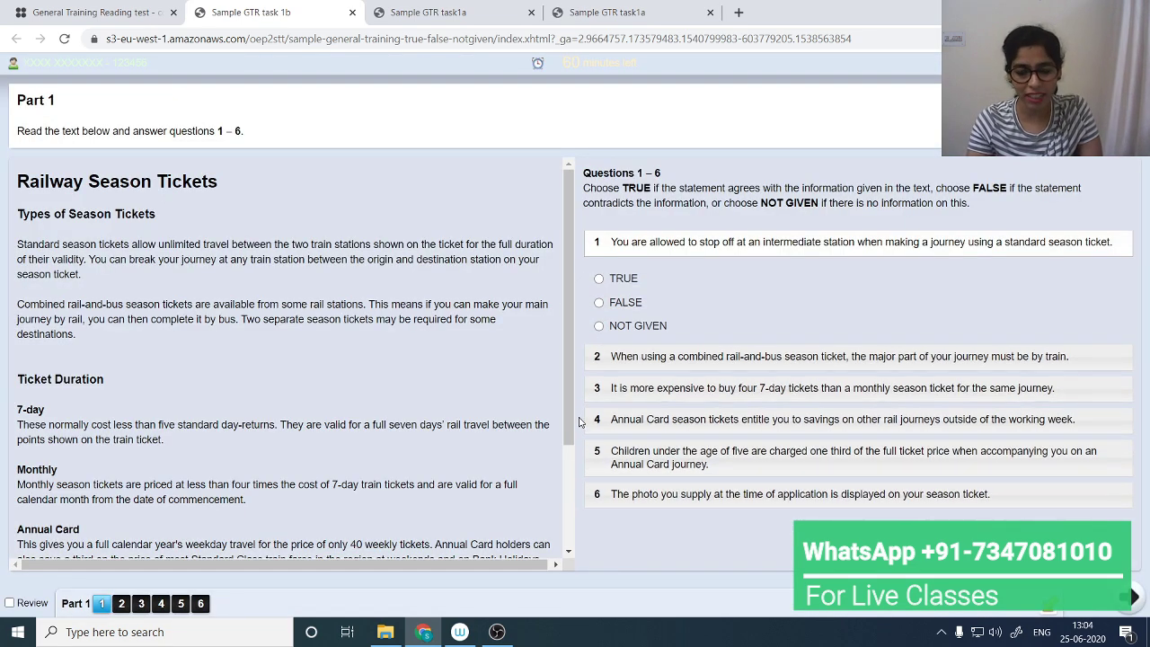